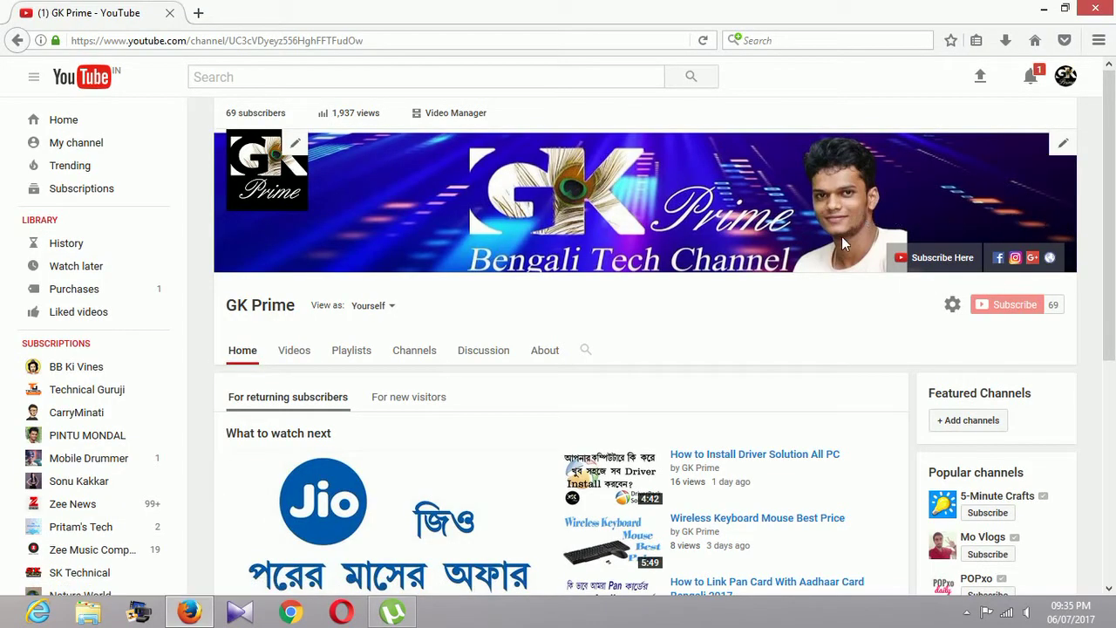
Check the channel banner's Facebook, Instagram and Google+ links by opening each one, and close the opened pages
left_click(1004, 260)
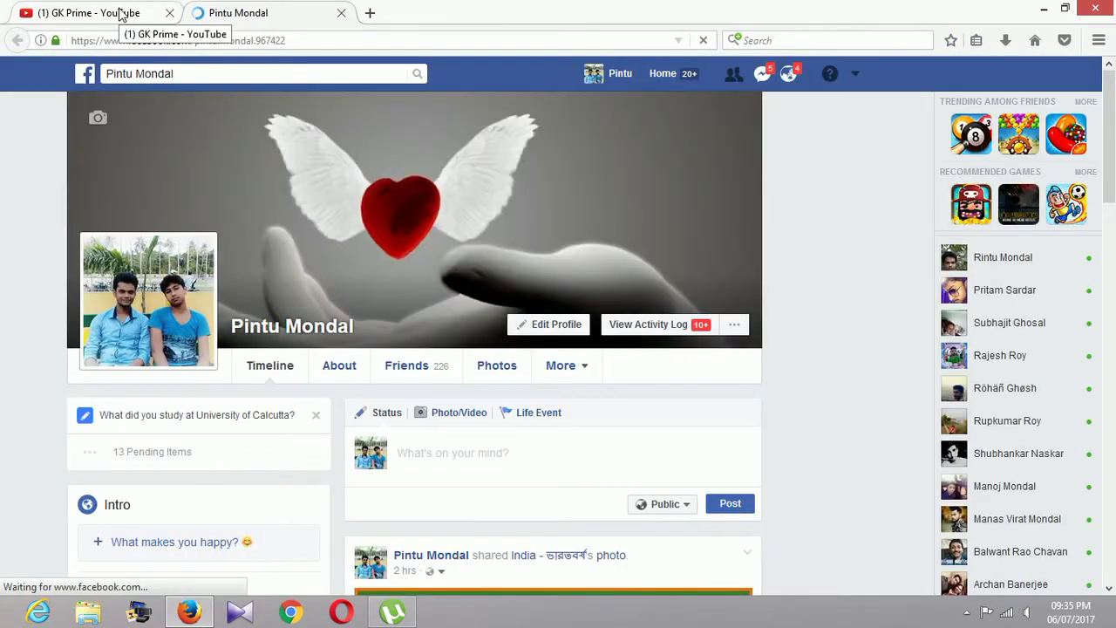
left_click(120, 16)
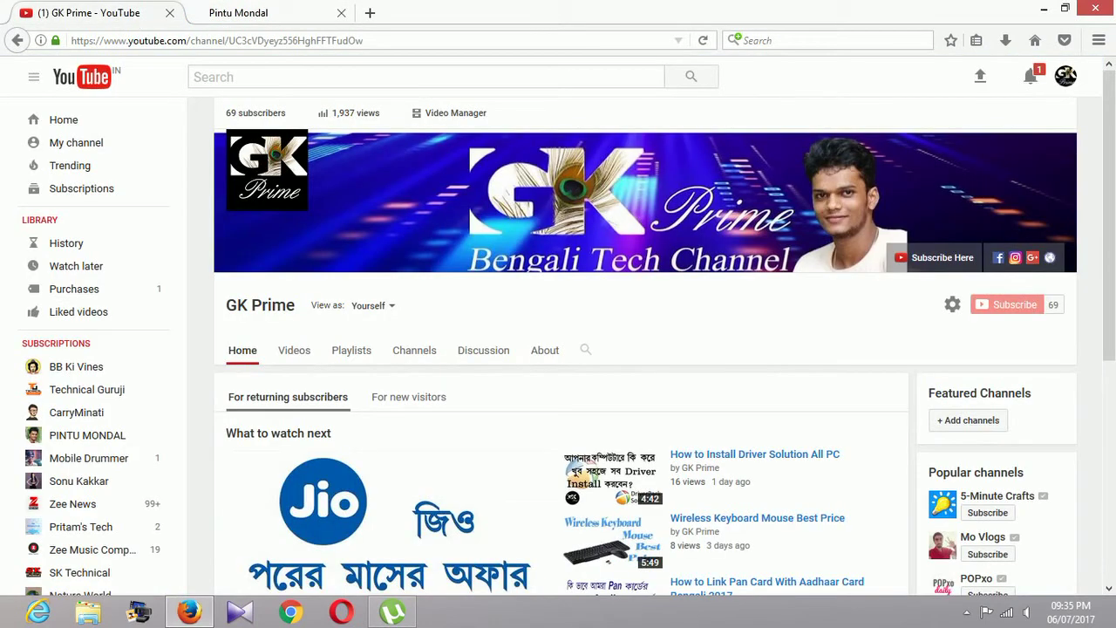
left_click(1015, 258)
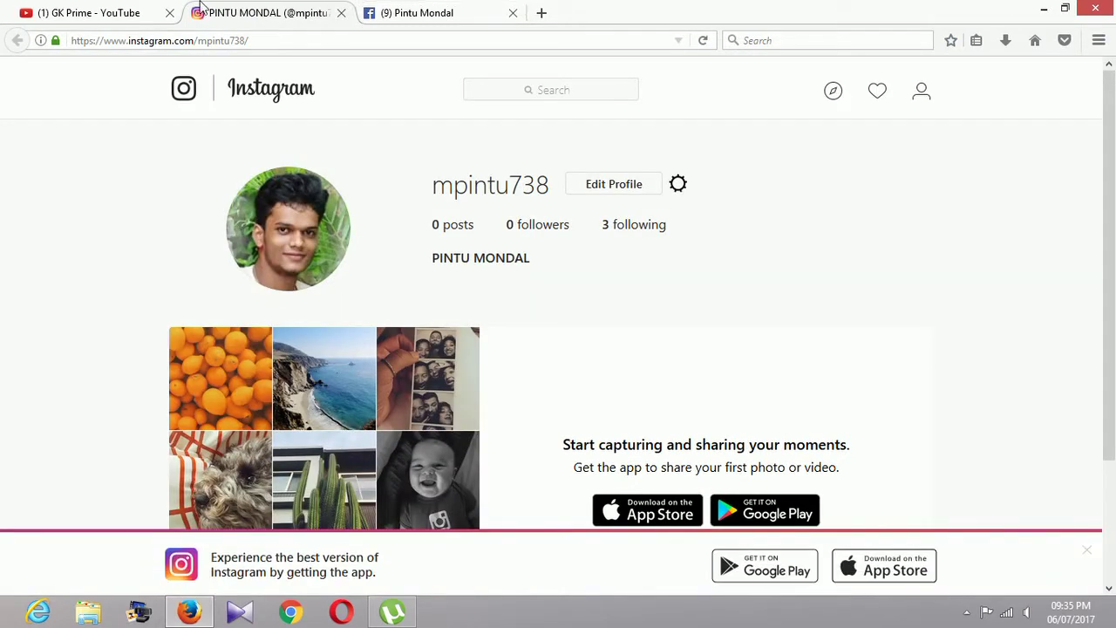
left_click(117, 12)
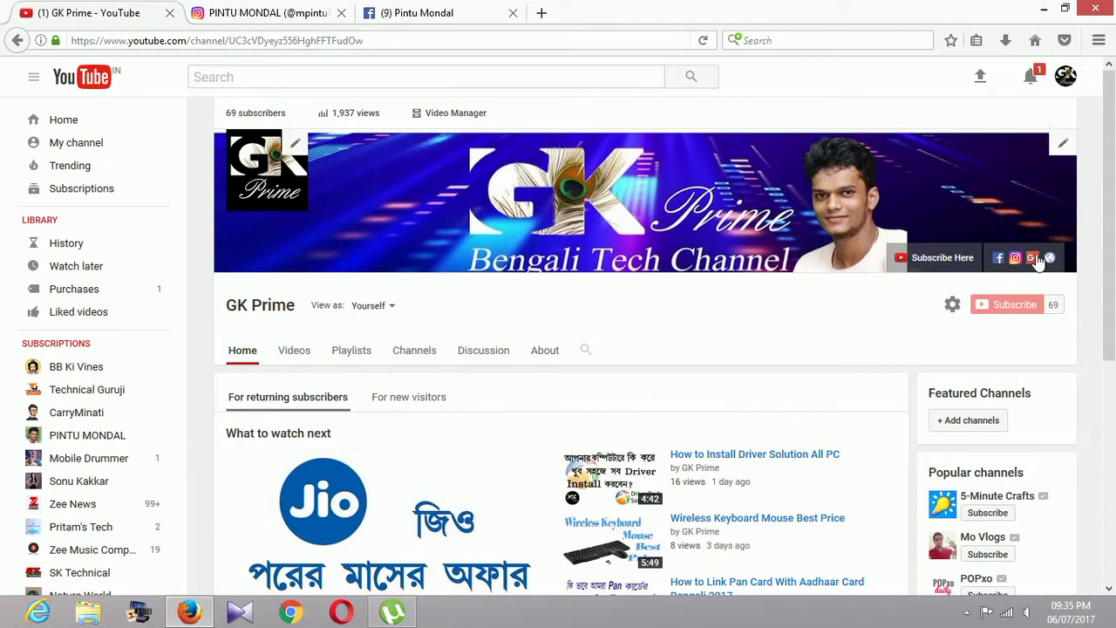
left_click(1038, 259)
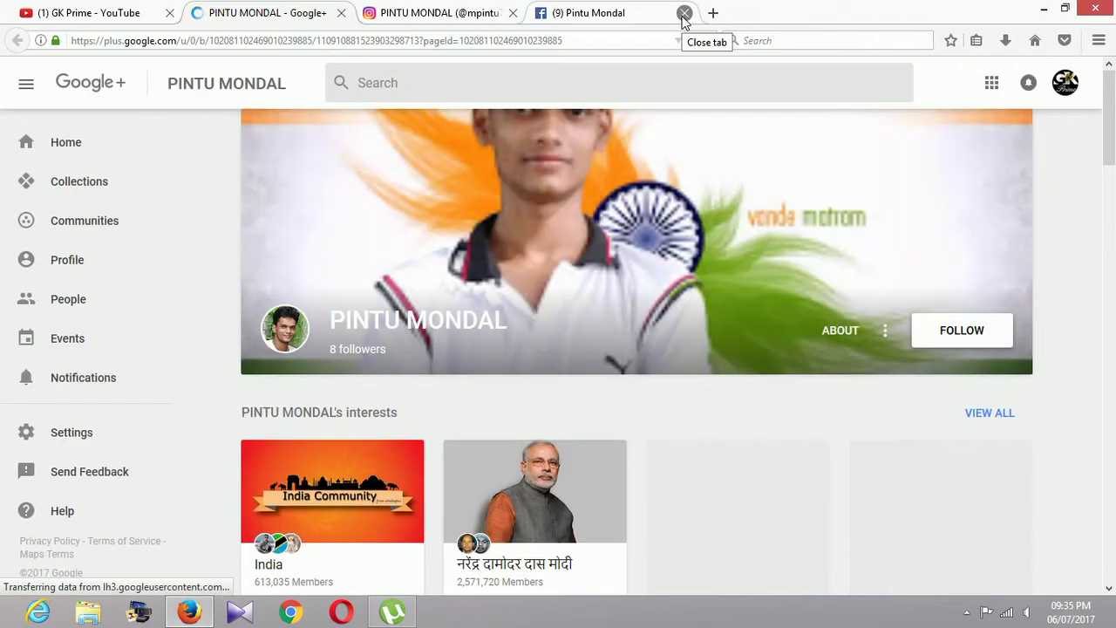
left_click(684, 14)
left_click(512, 13)
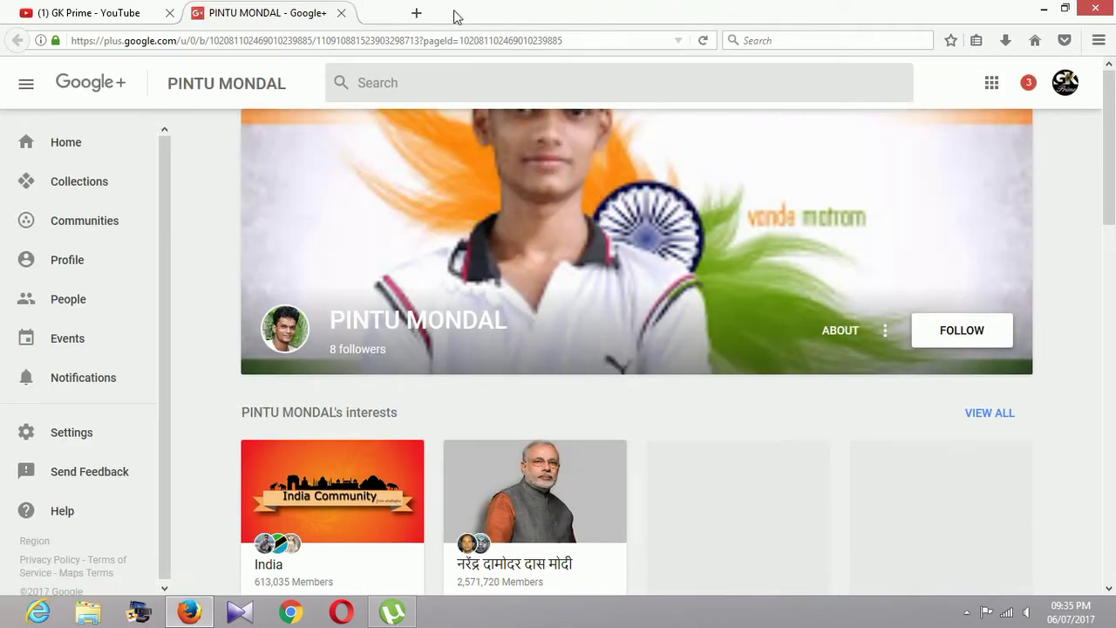
left_click(340, 14)
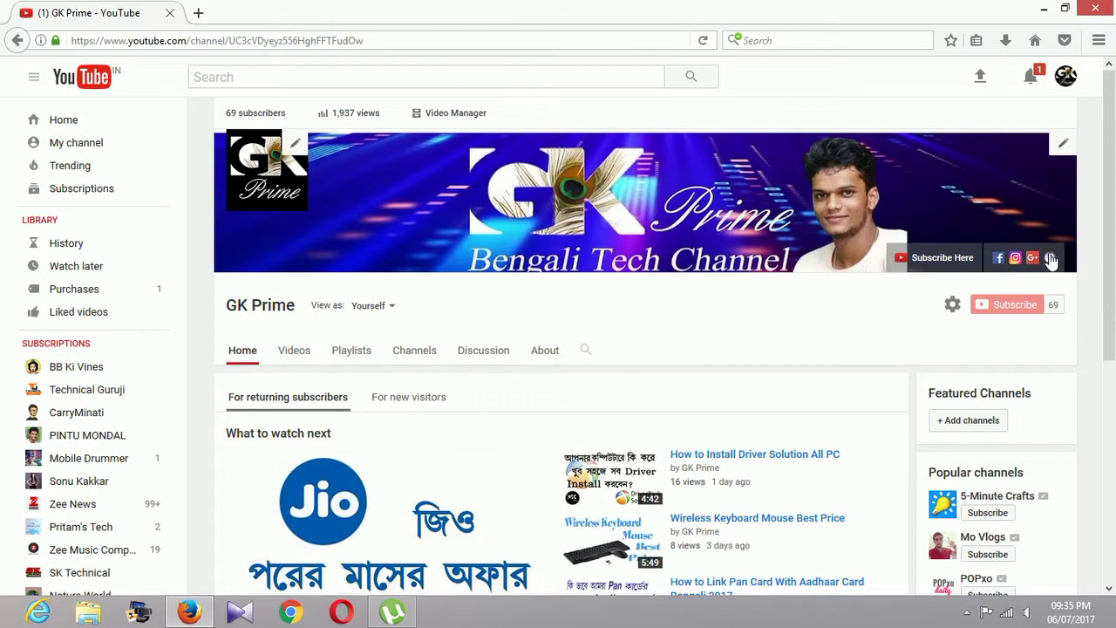
Check the banner's Twitter link, close its page, and follow the Subscribe Here link
left_click(1054, 264)
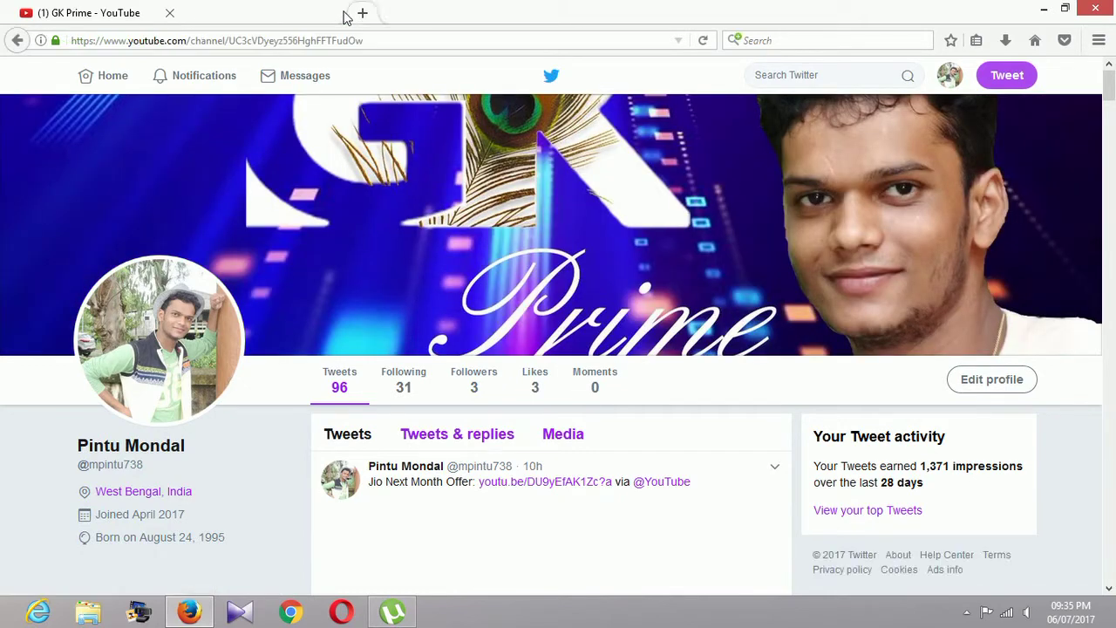
left_click(341, 13)
left_click(933, 260)
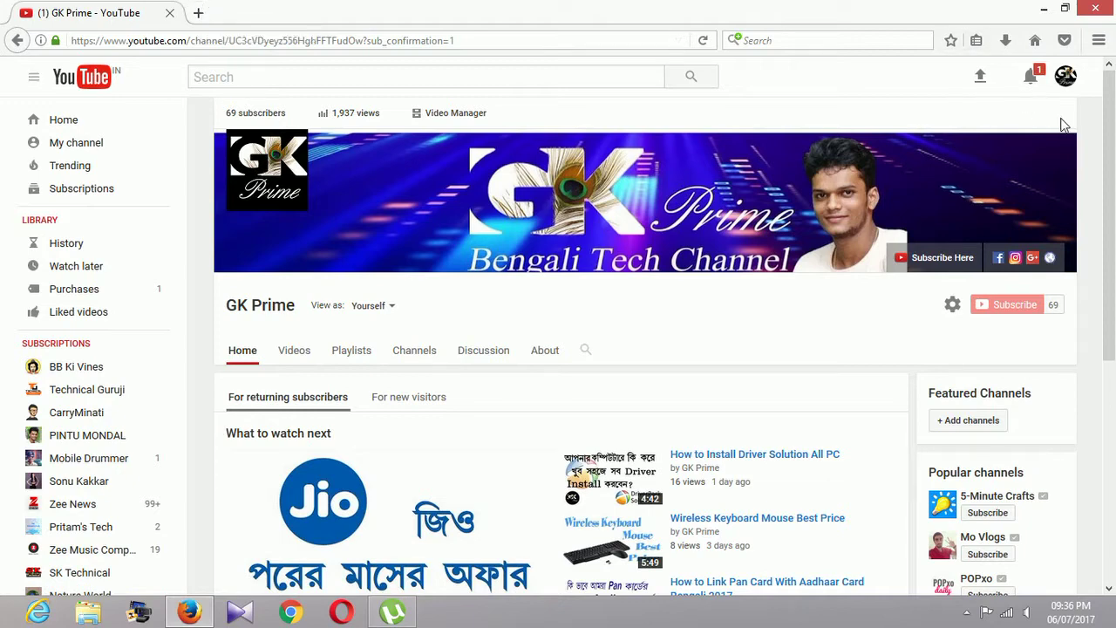
Open the channel's custom links for editing and set the number of links overlaid on channel art to 5
left_click(1065, 145)
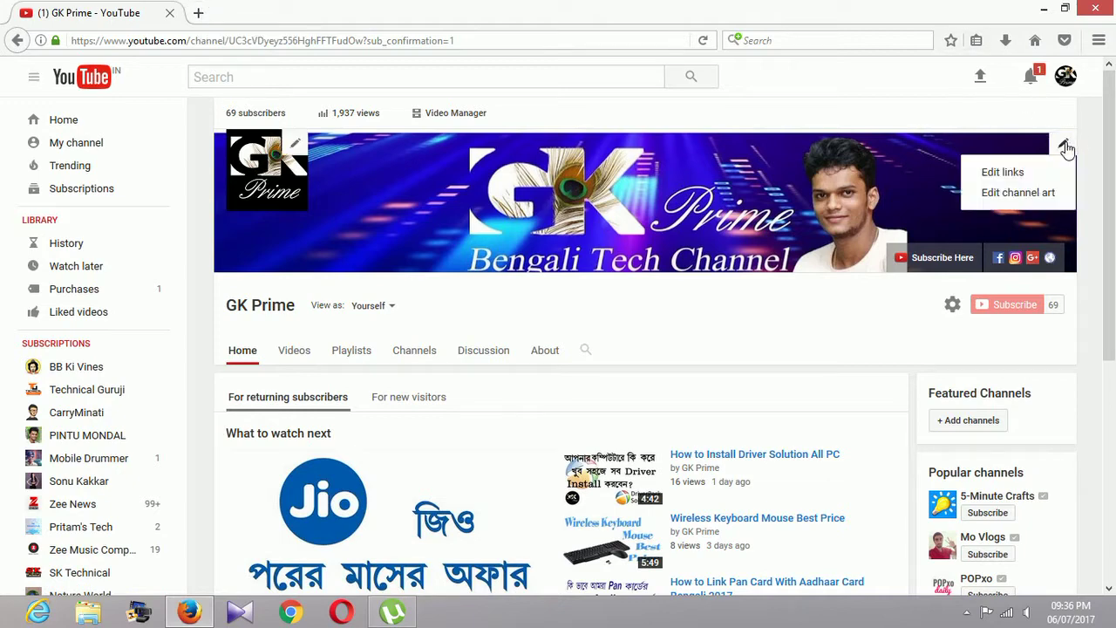
left_click(999, 171)
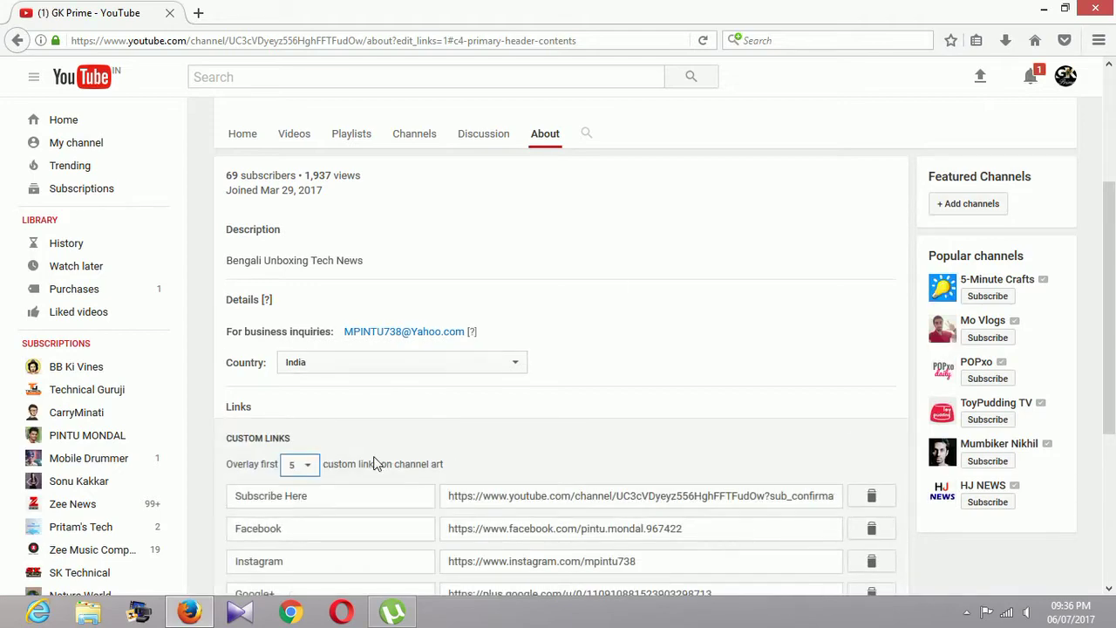
scroll(374, 462, "down", 1)
left_click(305, 418)
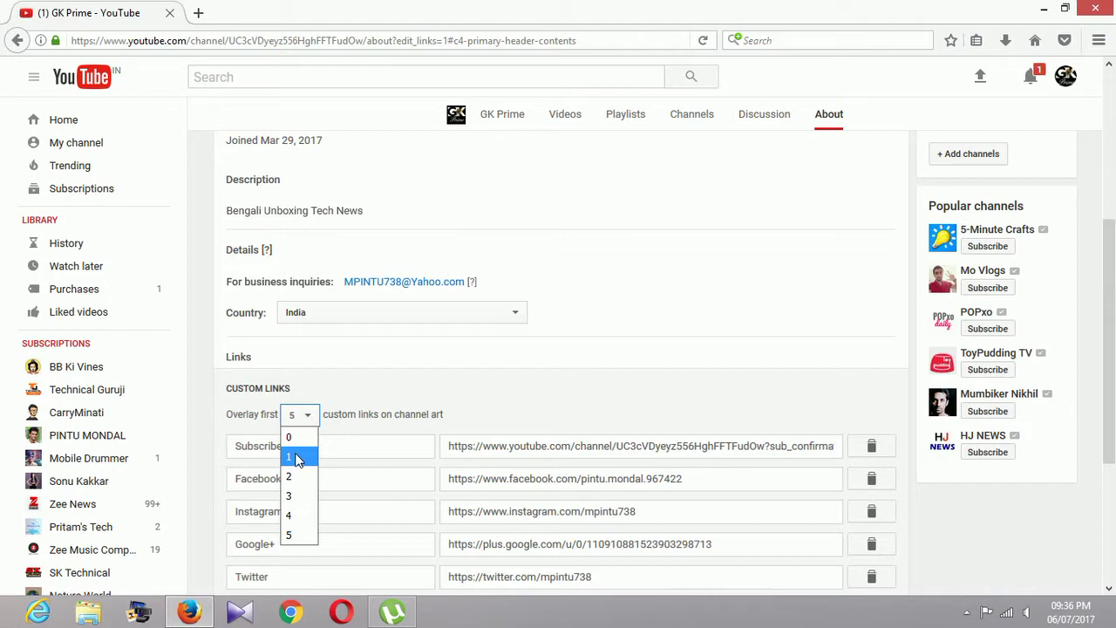
left_click(297, 534)
scroll(349, 493, "down", 3)
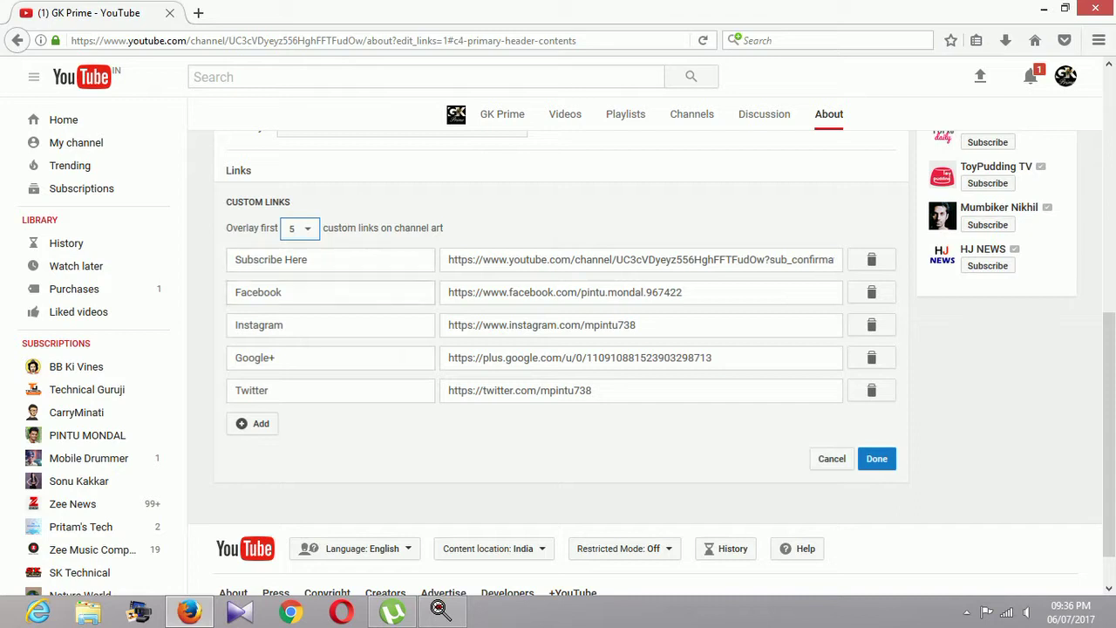
left_click(272, 426)
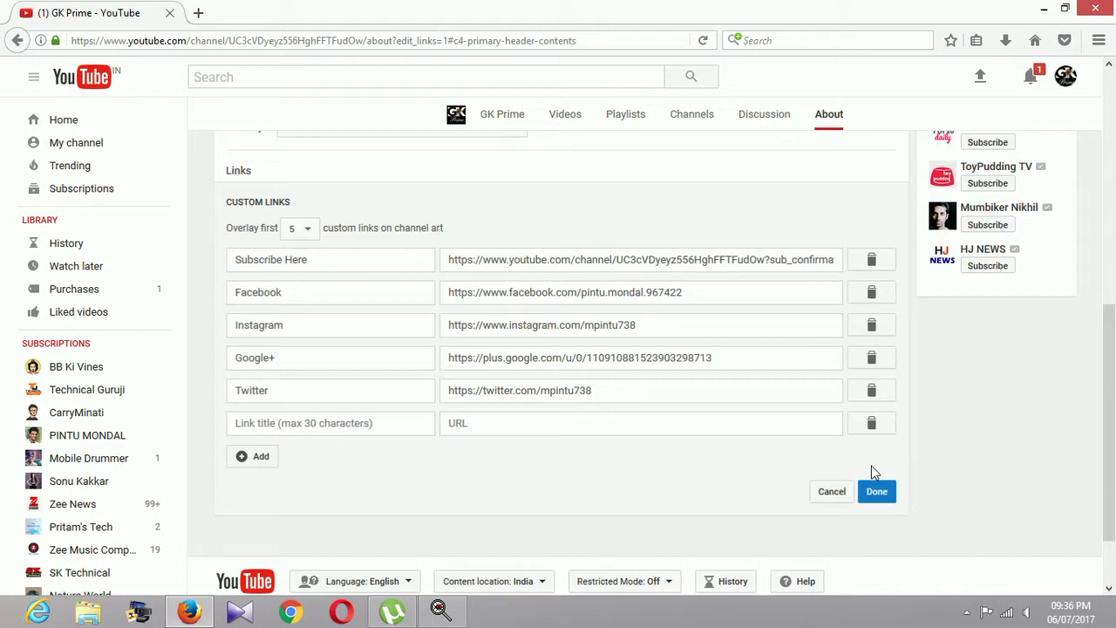
left_click(873, 425)
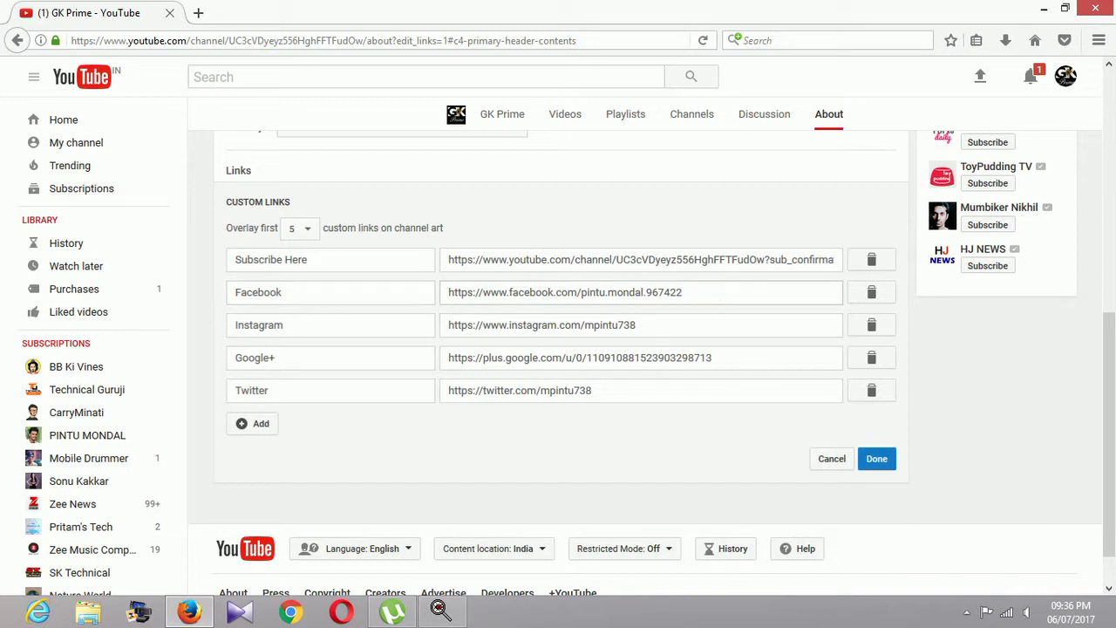
Delete the Facebook custom link, save the links, and return to the refreshed channel home page
left_click(872, 292)
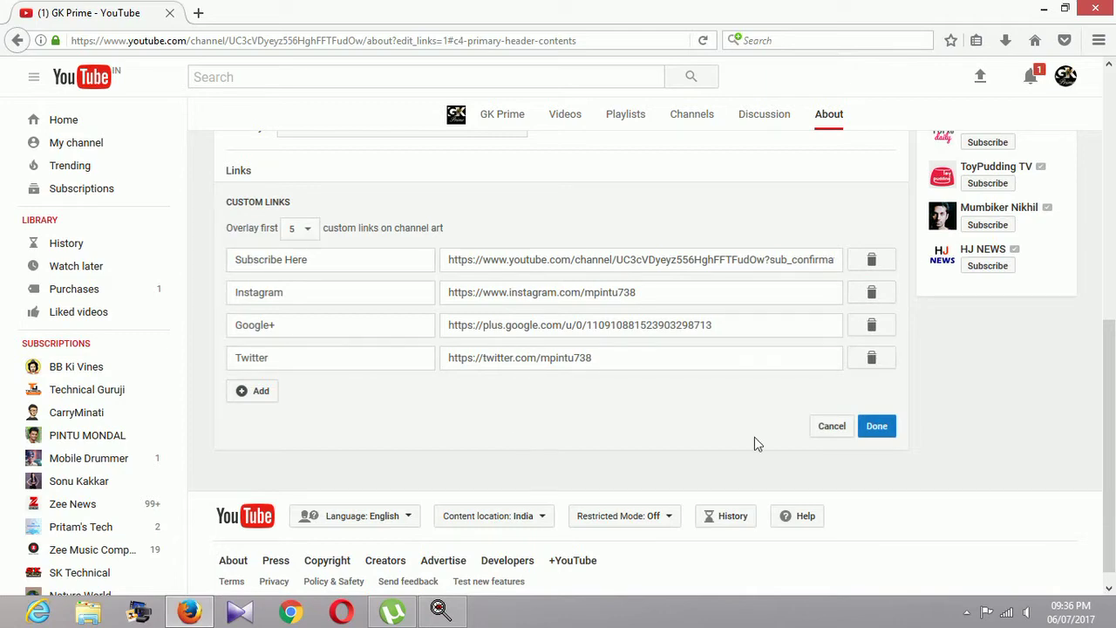
left_click(876, 427)
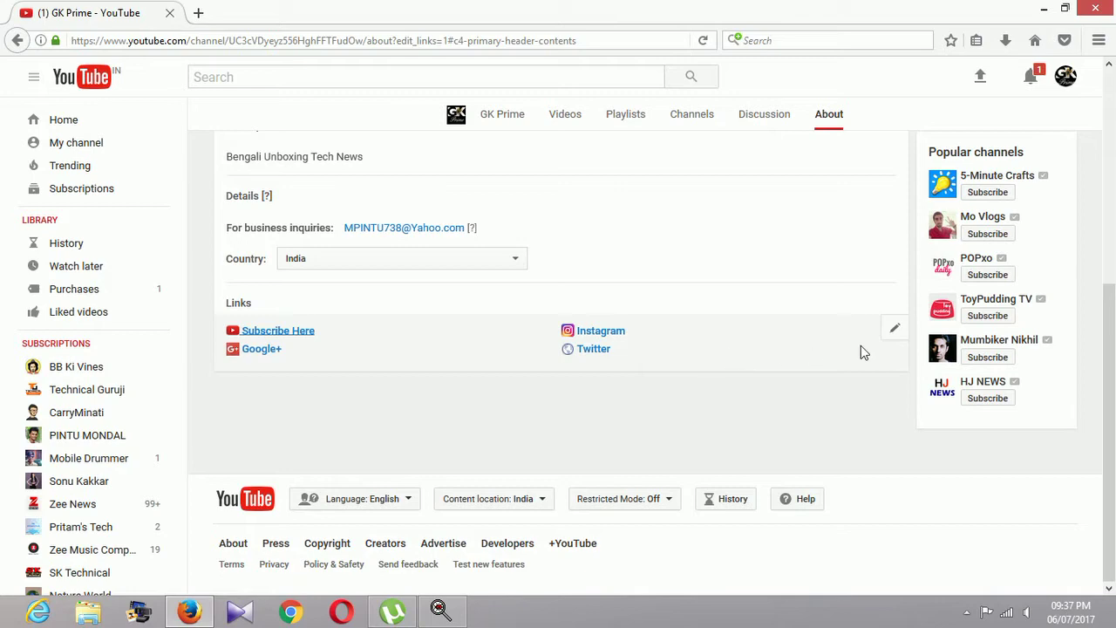
left_click(16, 41)
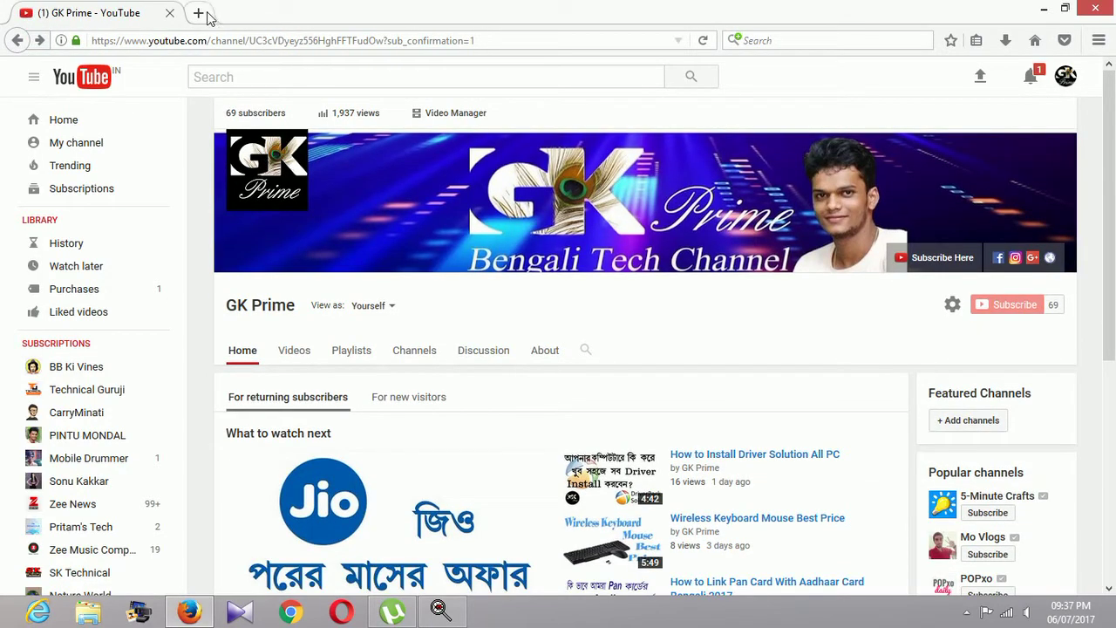
left_click(704, 41)
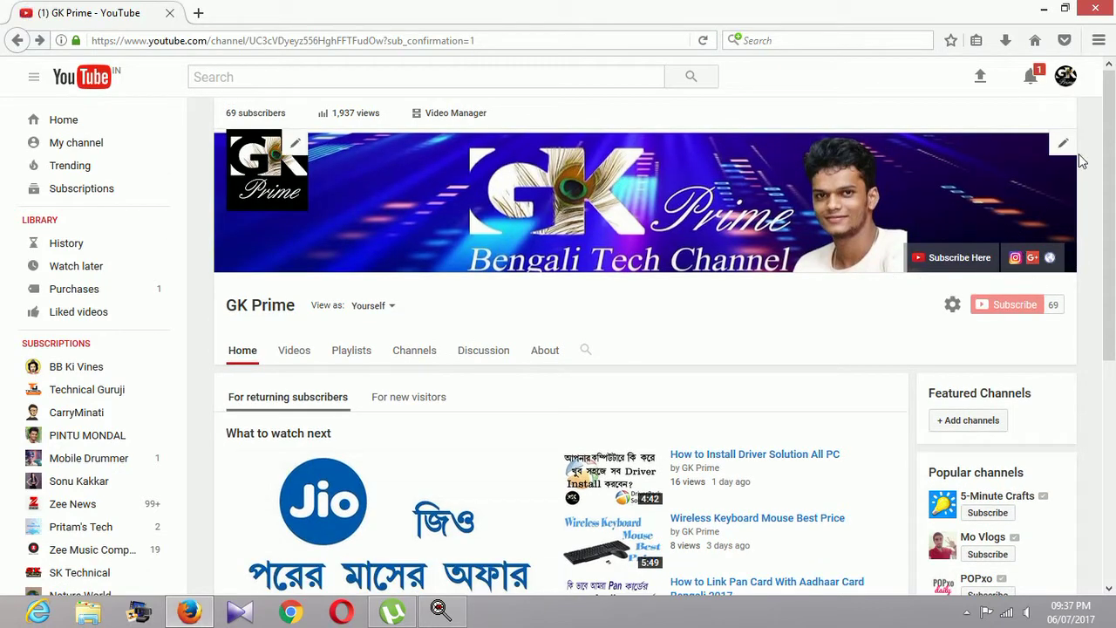
Search the web for "facebook" in a new tab, enter the site and open the account's own profile page
left_click(198, 12)
left_click(418, 105)
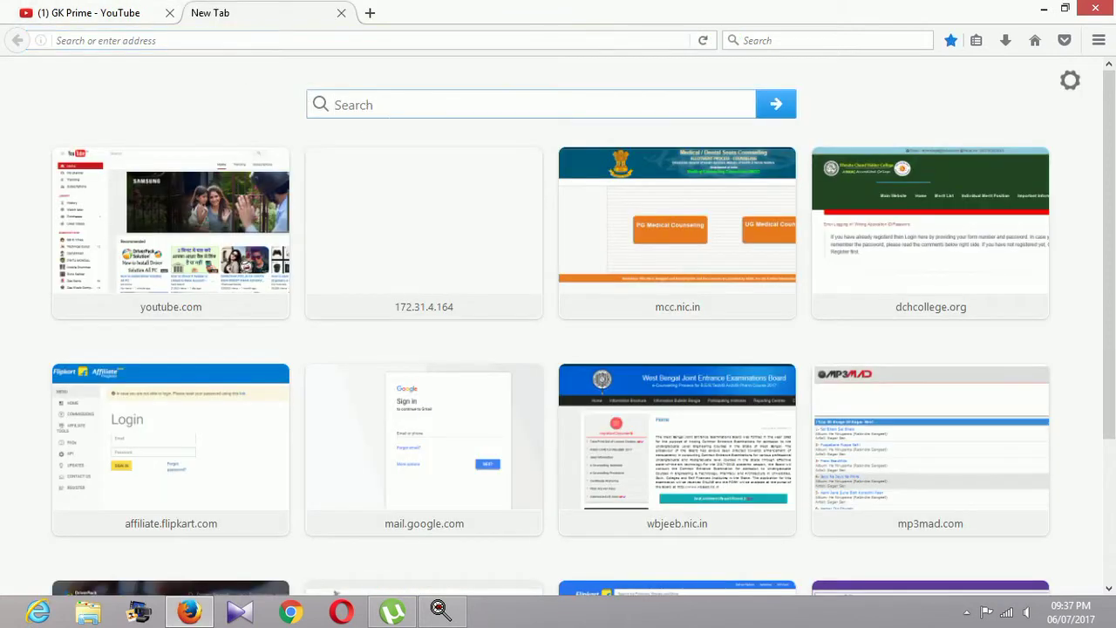
type("facebook")
key("Return")
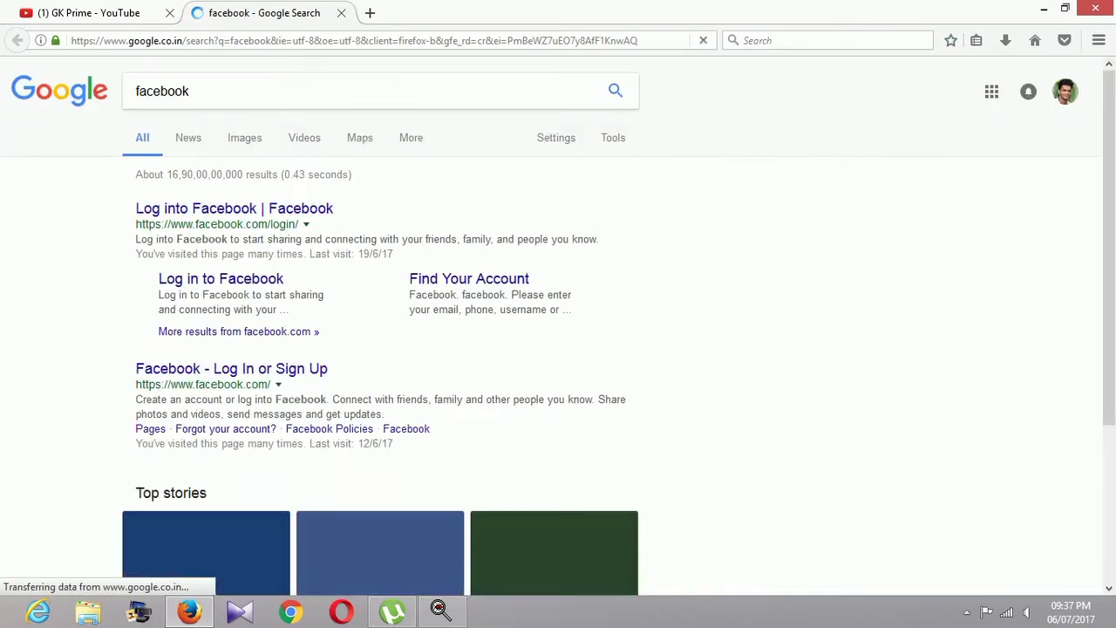
left_click(269, 211)
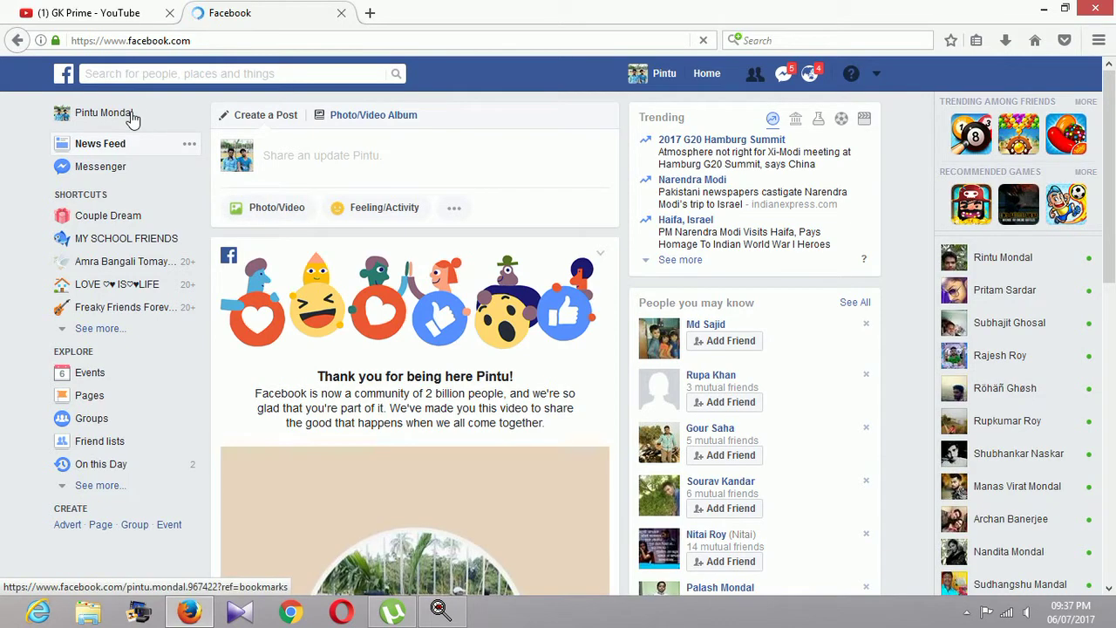
left_click(130, 114)
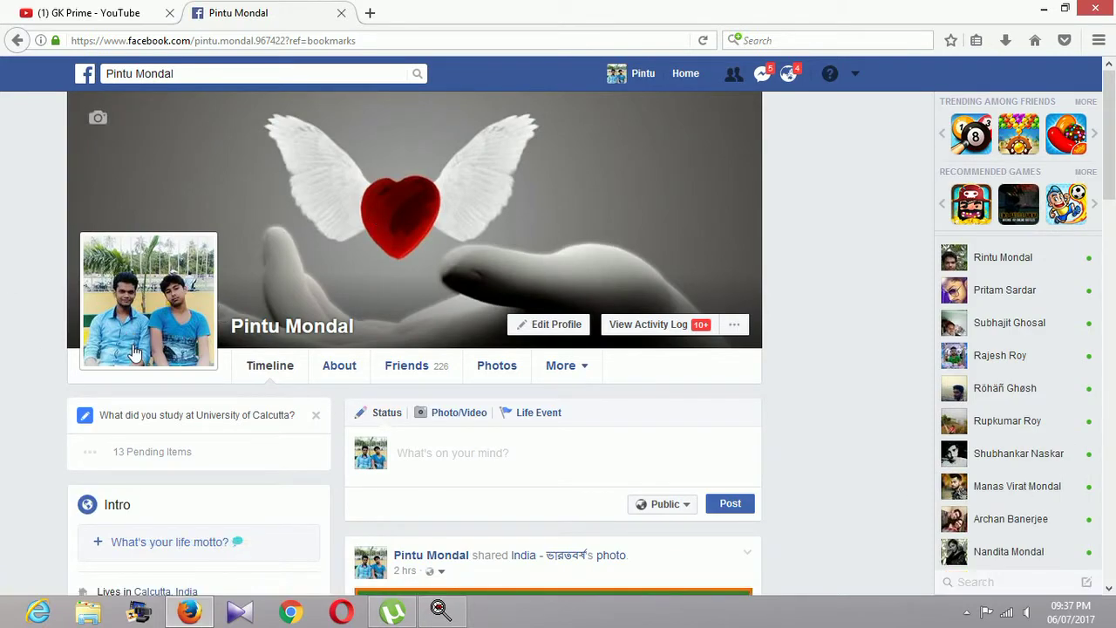
Copy the full web address of the Facebook profile page
left_click_drag(357, 40, 71, 40)
right_click(104, 44)
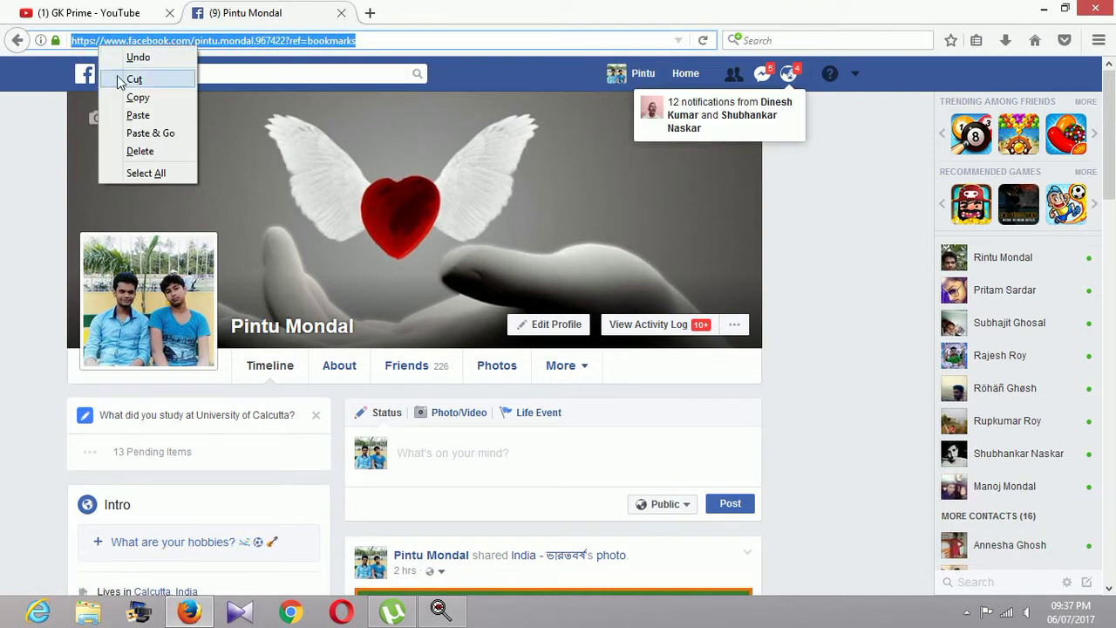
left_click(135, 93)
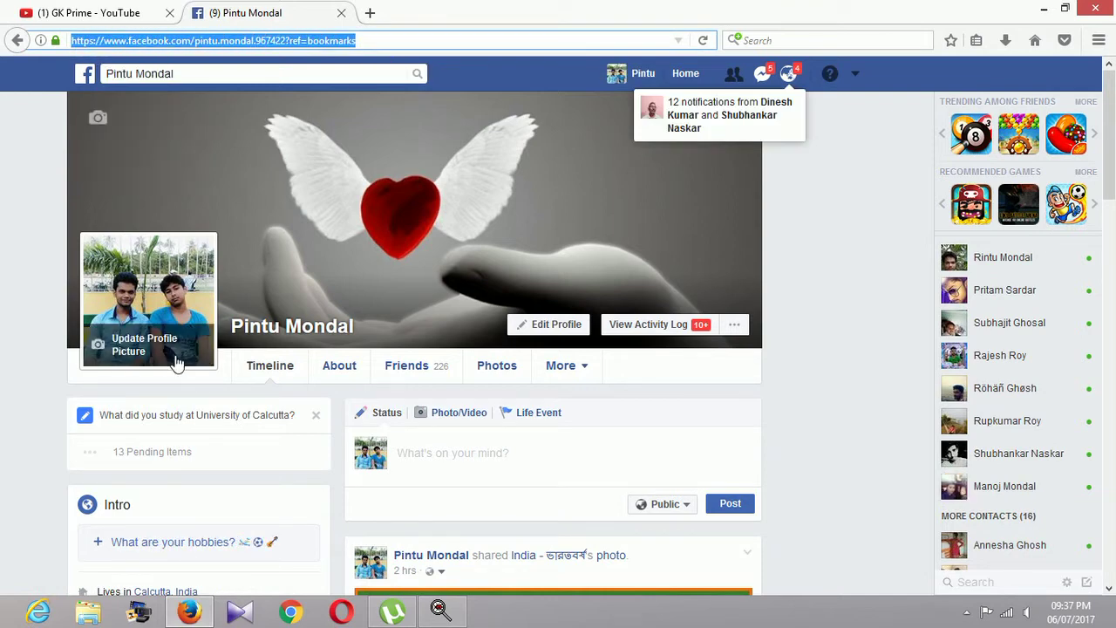
Reopen the YouTube channel's custom links for editing and add a new link with the copied Facebook profile address as its URL
left_click(89, 13)
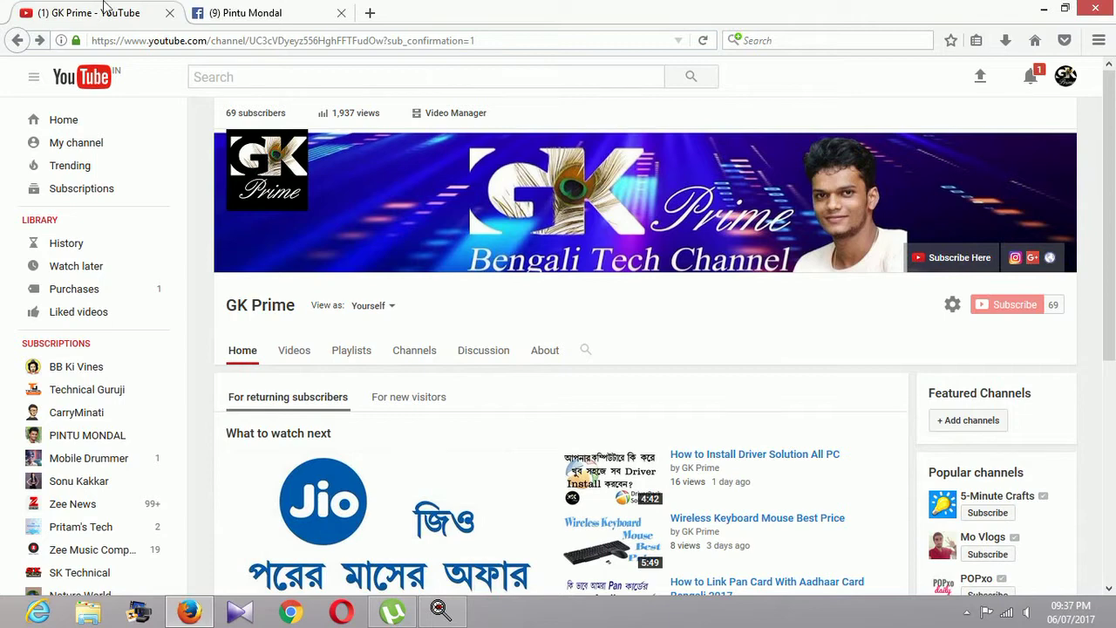
left_click(1066, 144)
left_click(1043, 167)
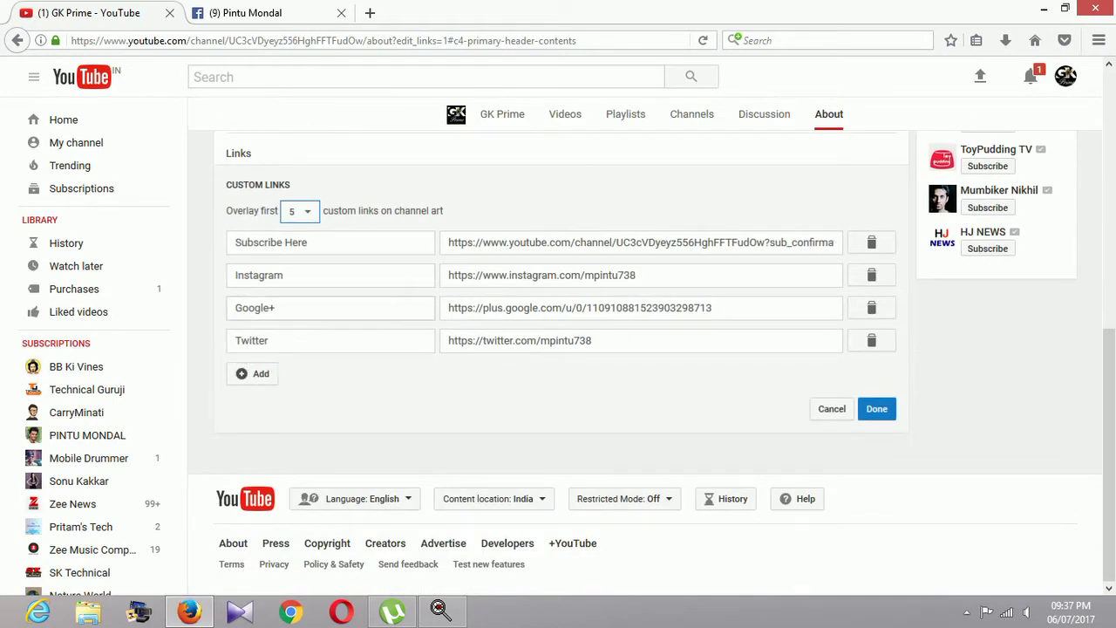
left_click(272, 377)
right_click(274, 378)
left_click(449, 374)
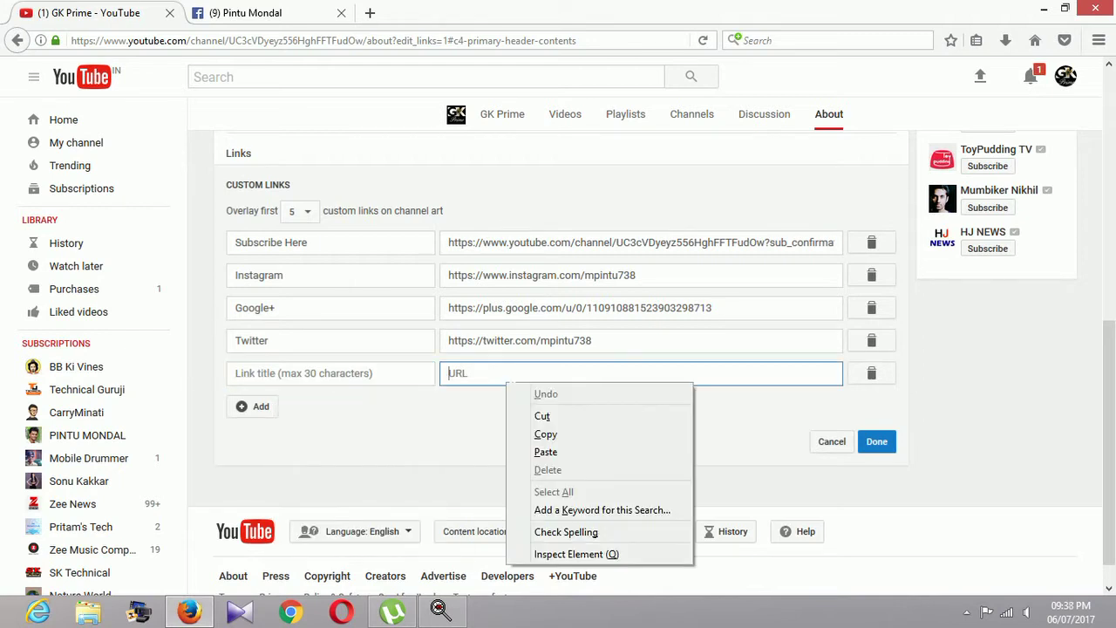
left_click(549, 452)
Title the new custom link "Facebook" and save the links
left_click(330, 375)
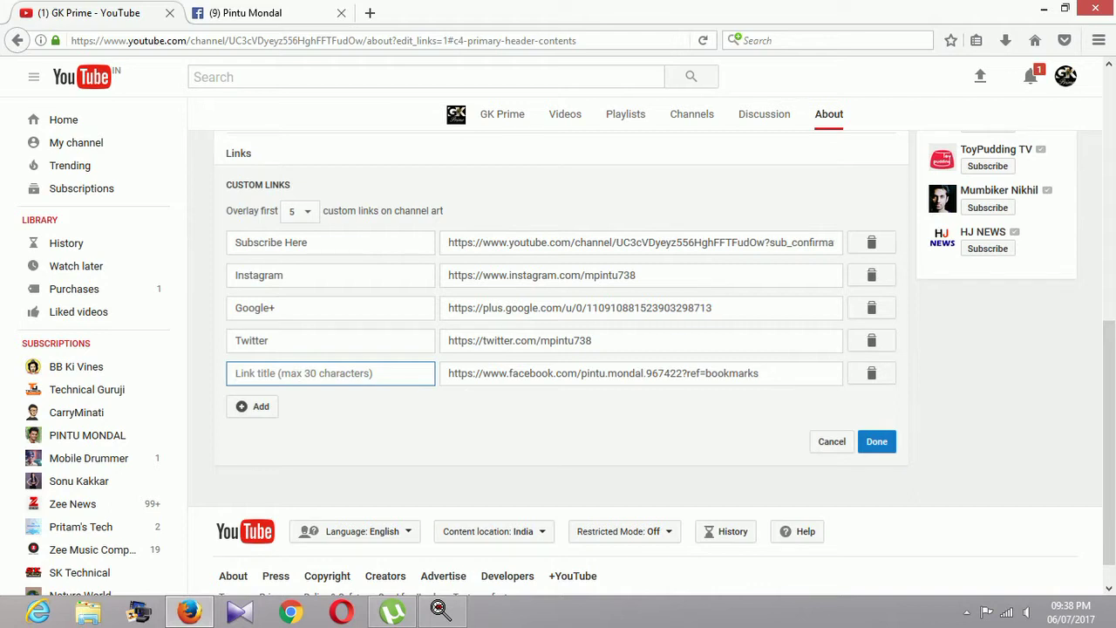
type("face")
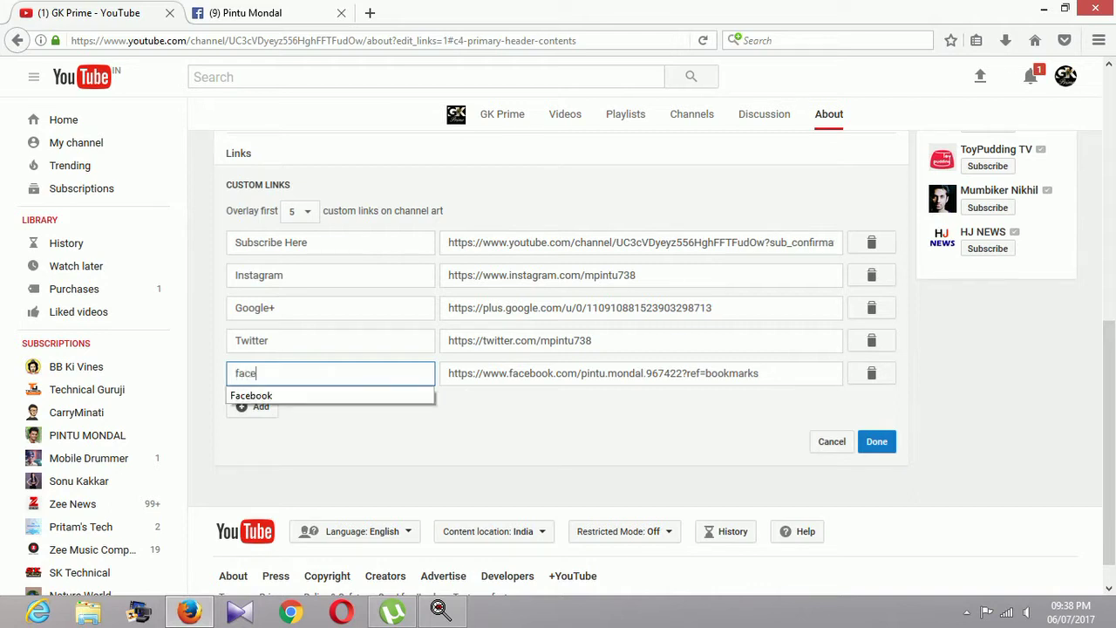
type("book")
left_click(299, 396)
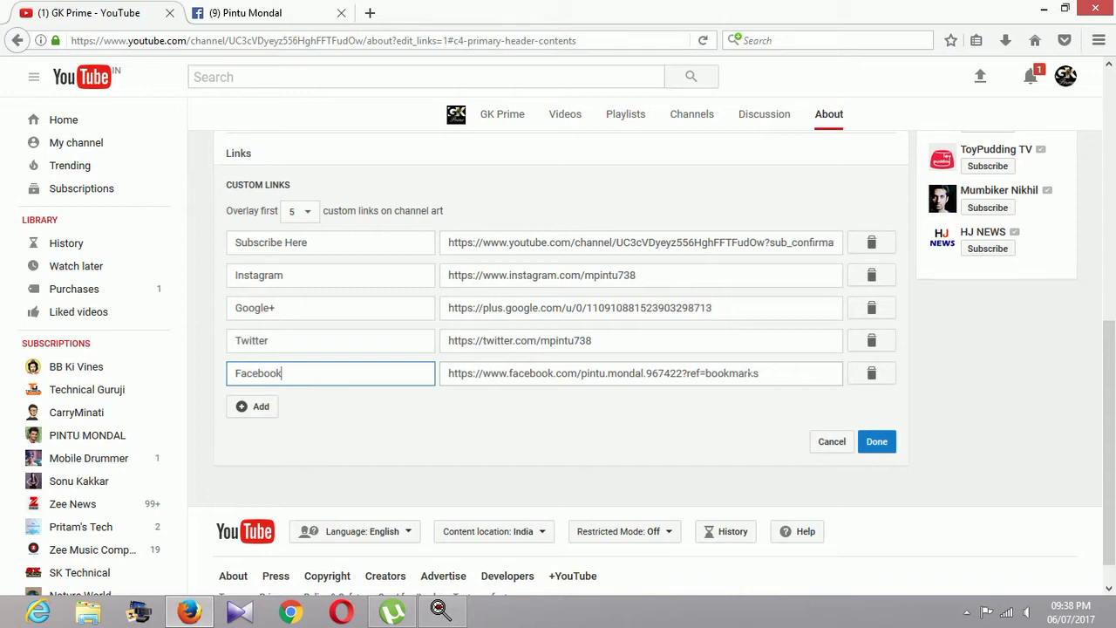
left_click(878, 447)
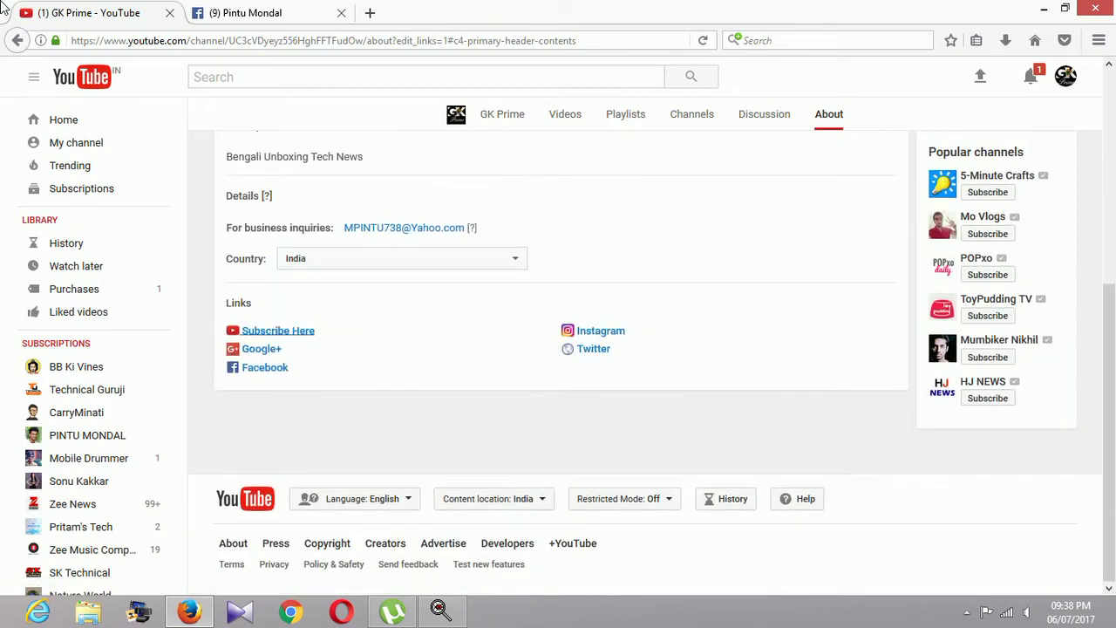
Return to the refreshed channel home page and open the banner's Facebook link to check it
left_click(18, 40)
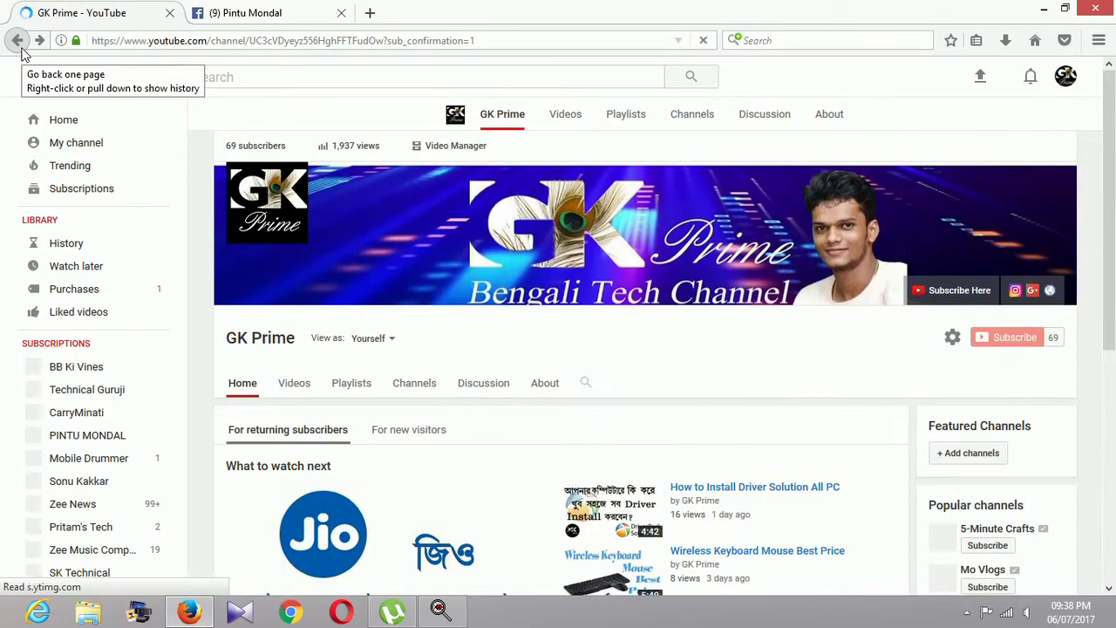
left_click(703, 41)
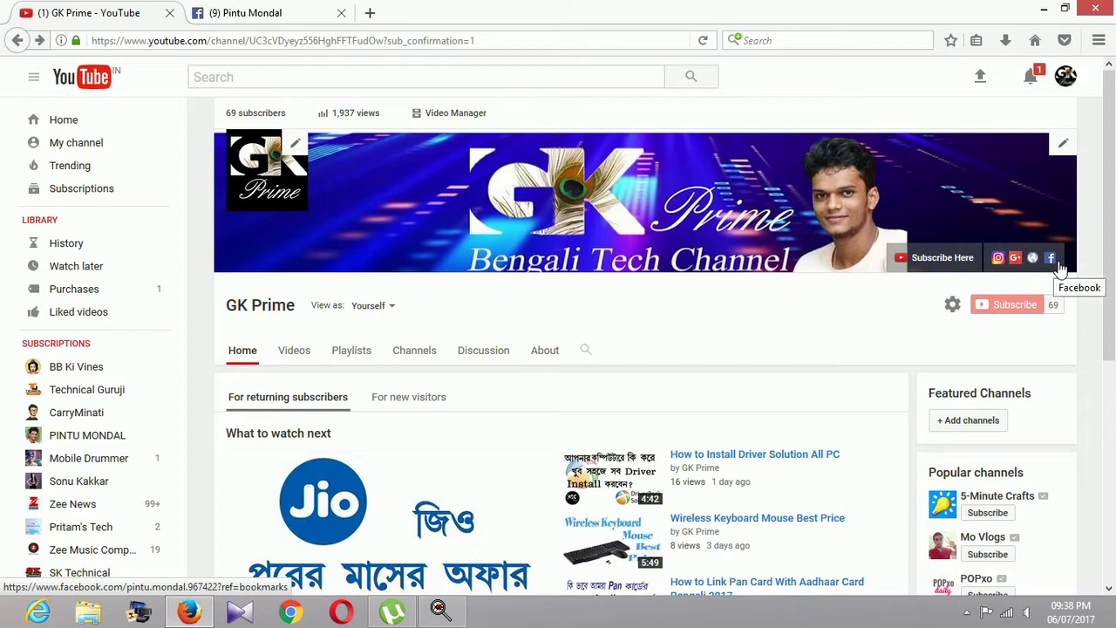
left_click(1052, 259)
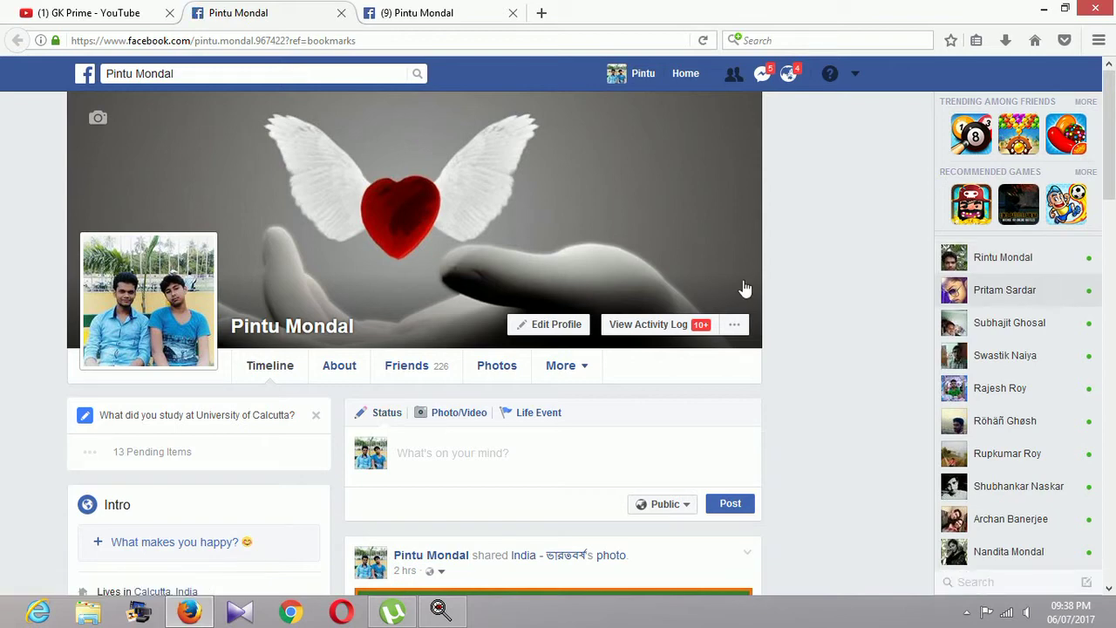
Return to the YouTube channel, delete the "Subscribe Here" link from the custom links, save, and go back to the channel home page
left_click(69, 12)
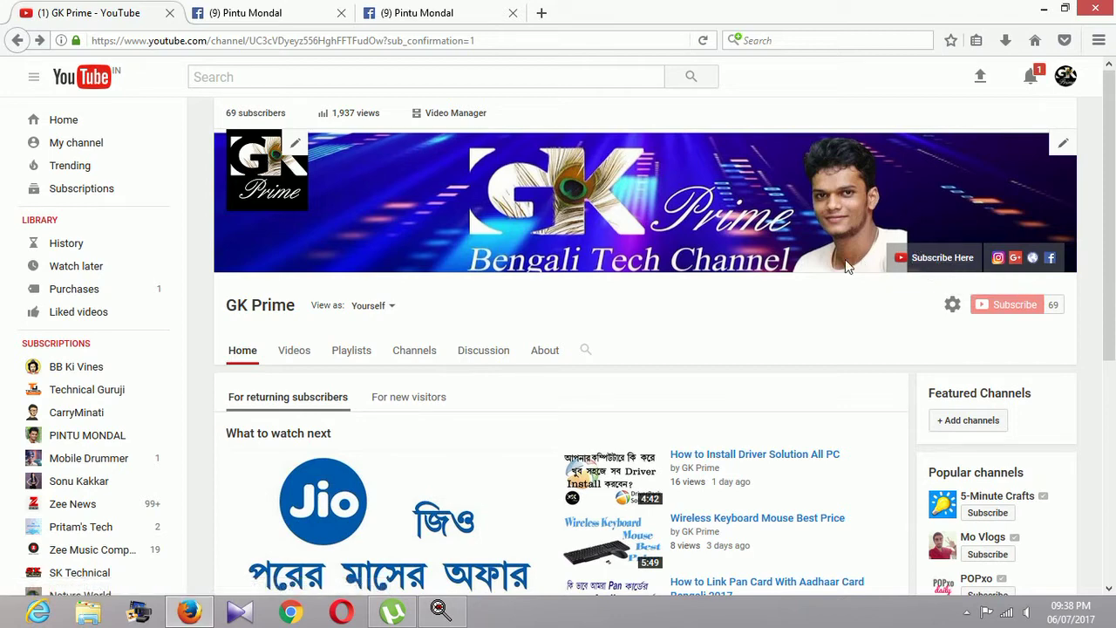
left_click(16, 40)
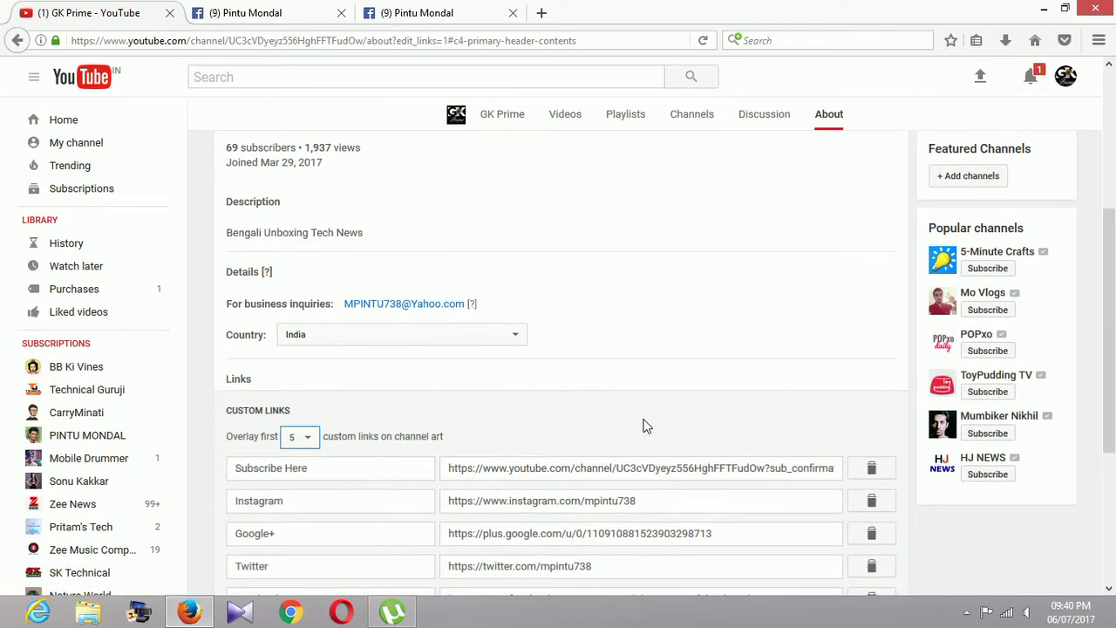
scroll(643, 426, "down", 3)
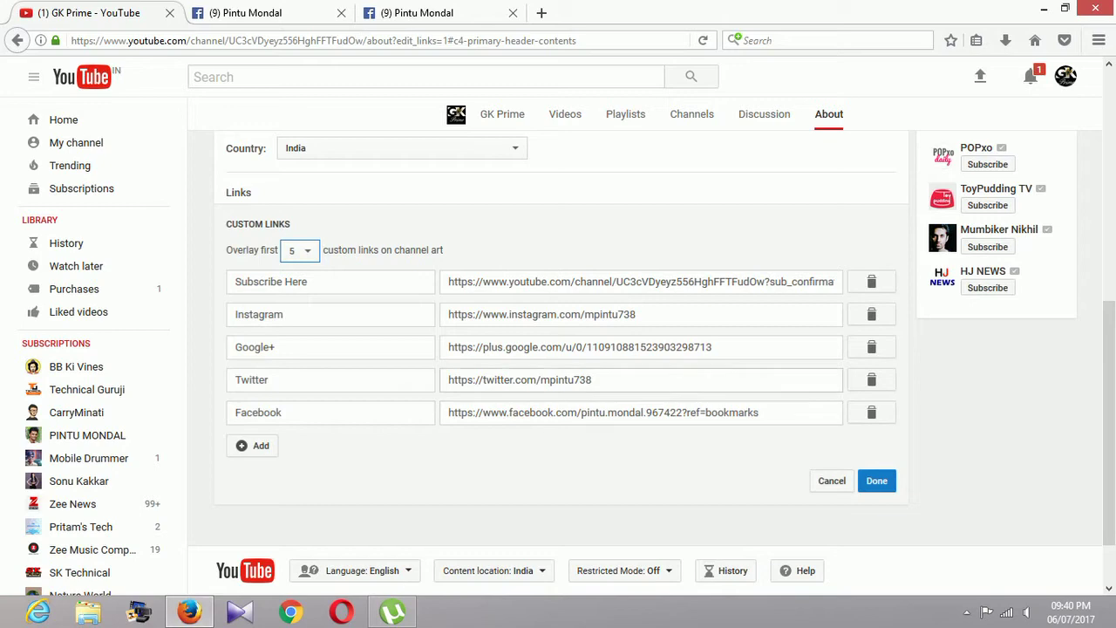
left_click(872, 282)
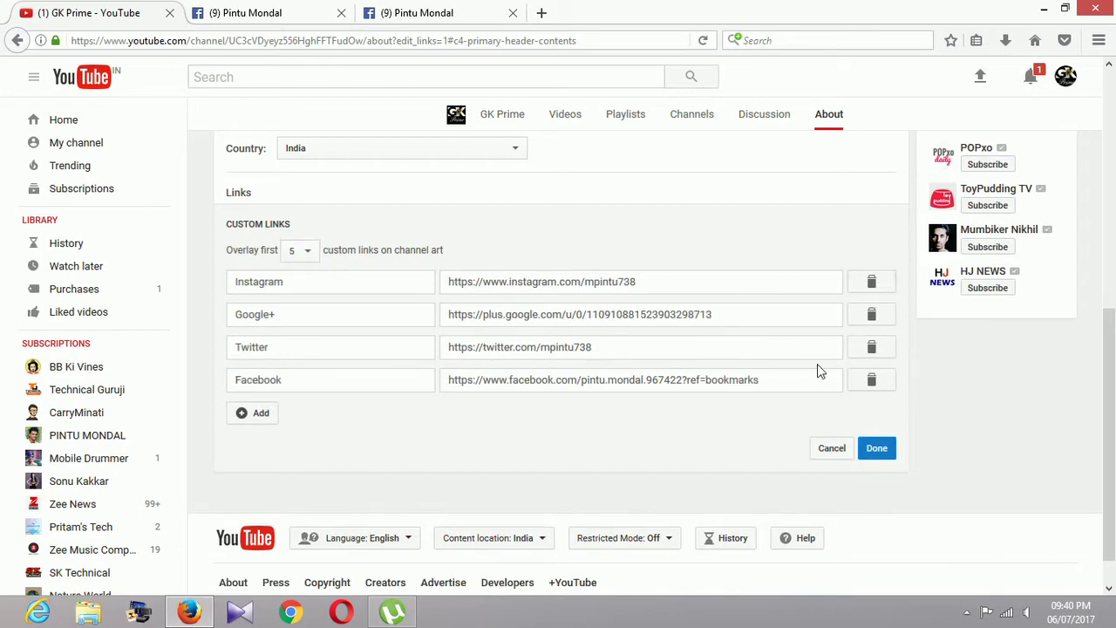
left_click(878, 450)
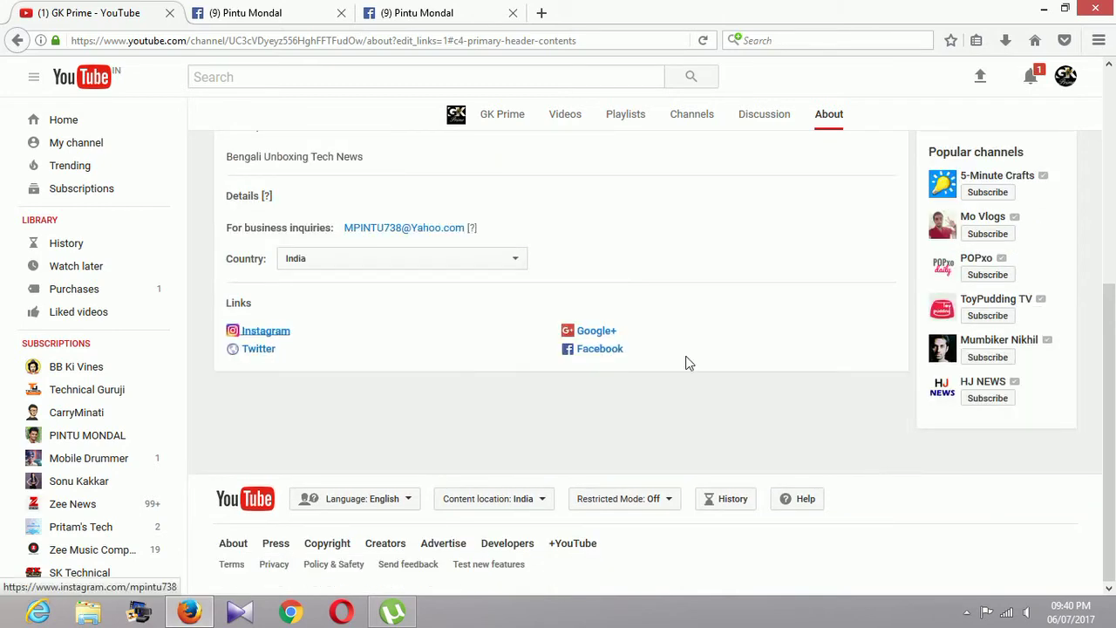
left_click(16, 41)
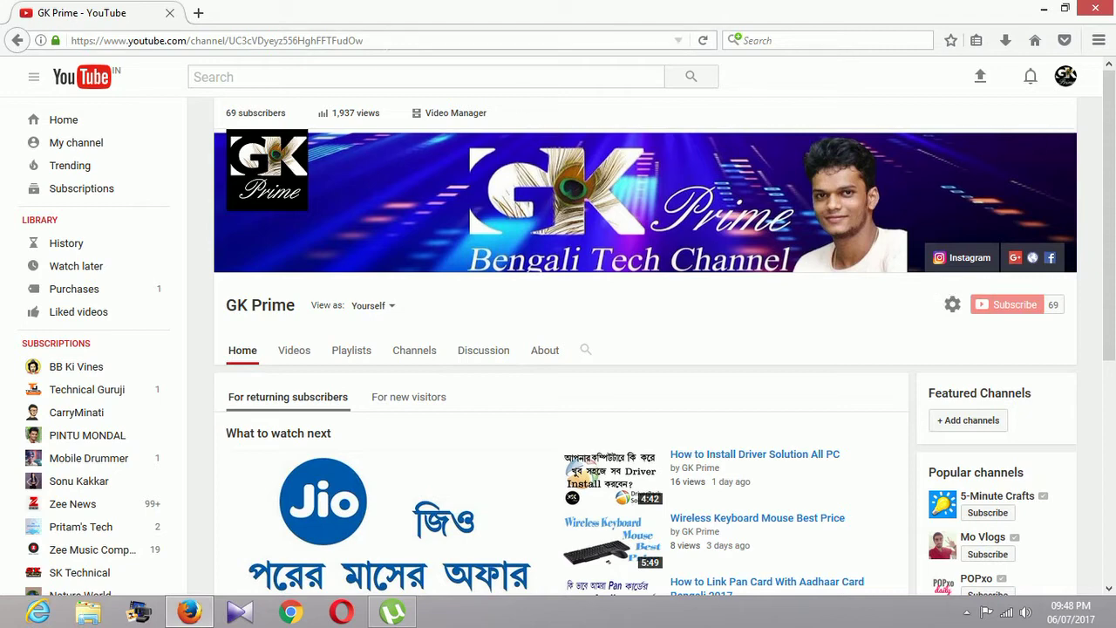
Copy the channel page's full web address and open the new blank text document on the desktop in Notepad
left_click_drag(364, 40, 69, 41)
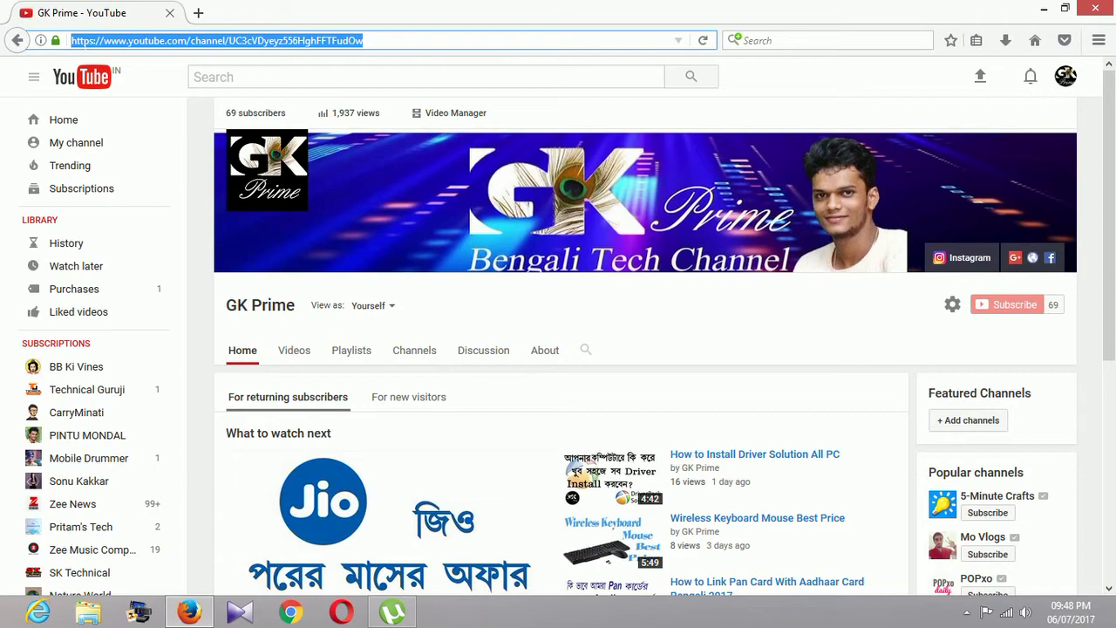
right_click(78, 39)
left_click(119, 92)
left_click(1038, 8)
double_click(214, 288)
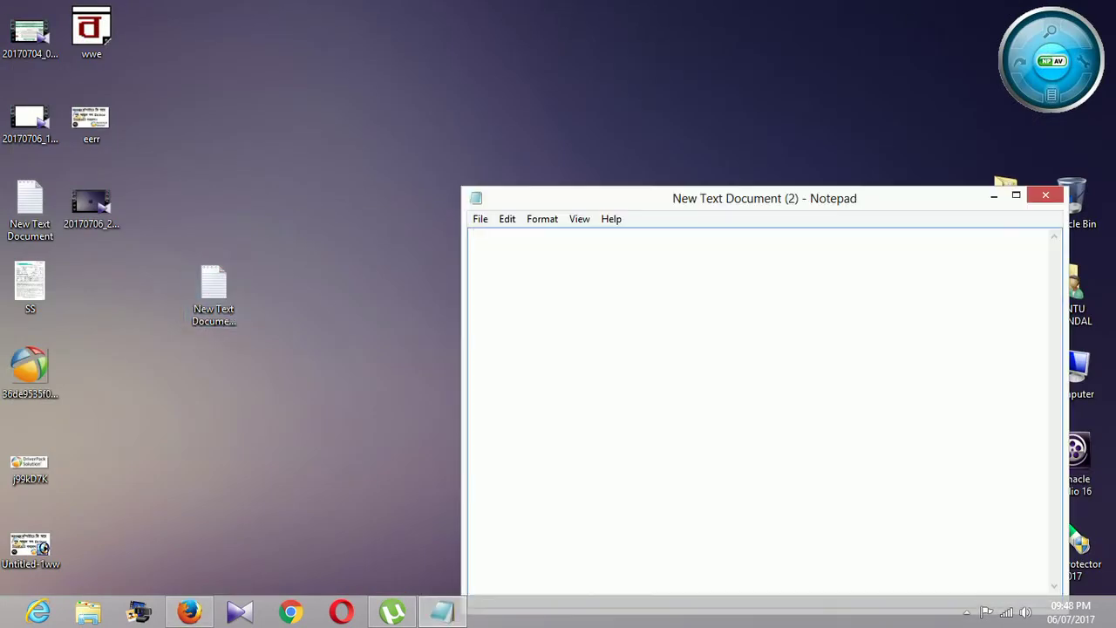
Paste the copied channel address into the maximized text document and cut the channel ID from its end
left_click(1017, 195)
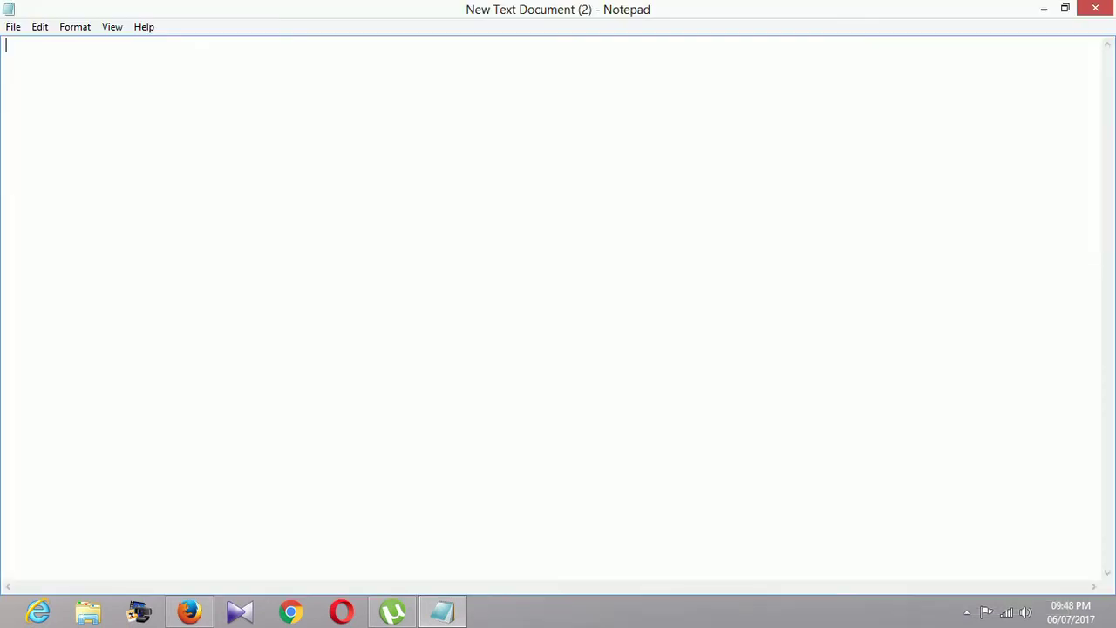
right_click(43, 76)
left_click(88, 148)
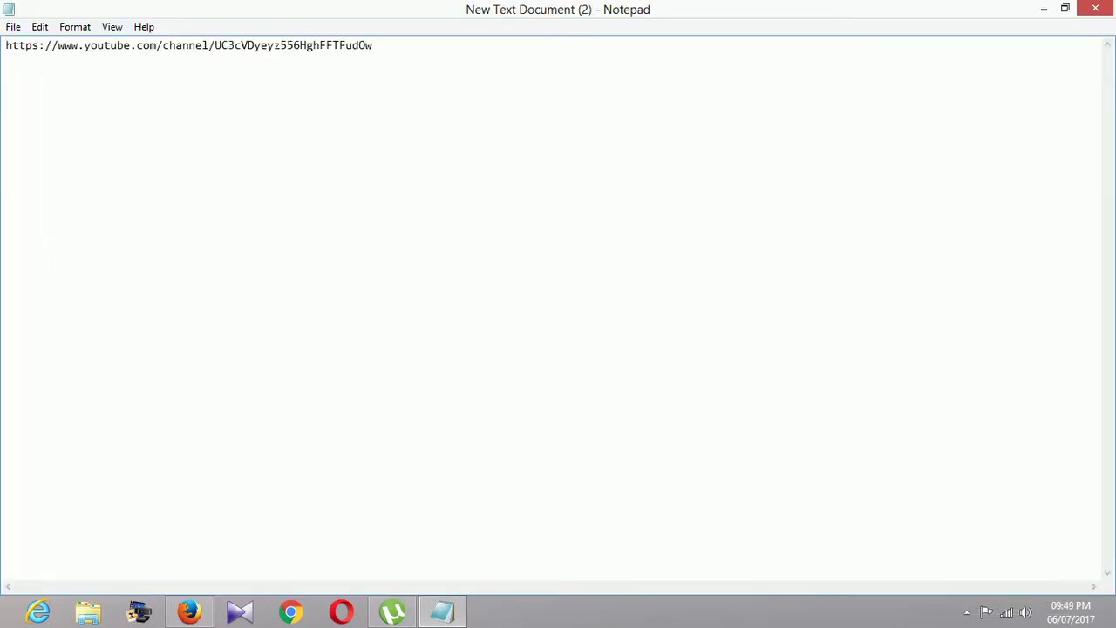
left_click_drag(373, 45, 218, 45)
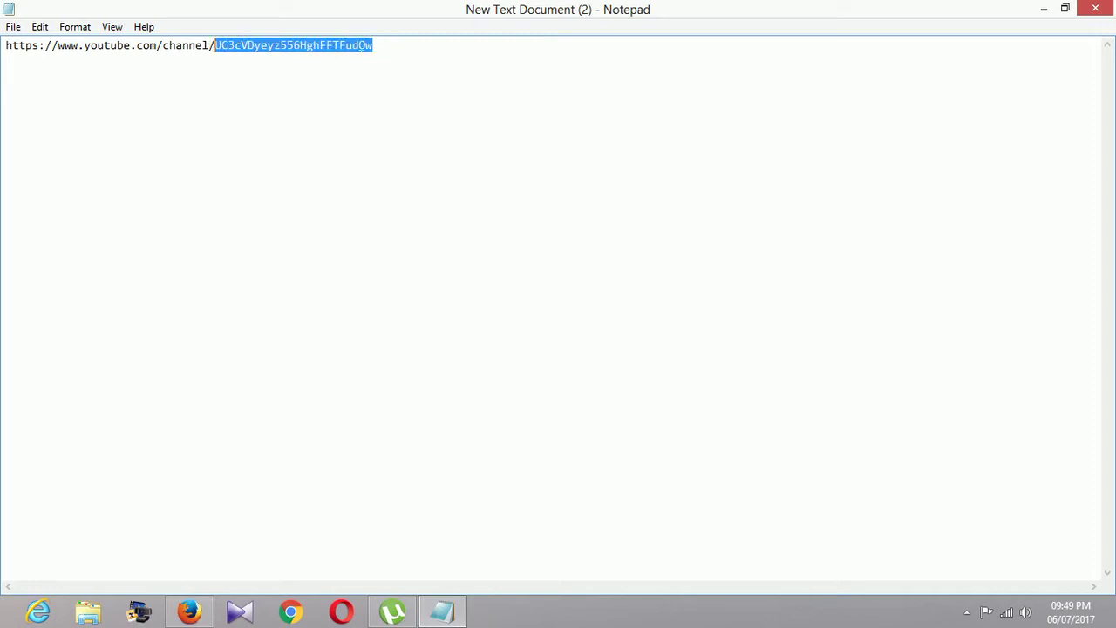
key("ctrl+x")
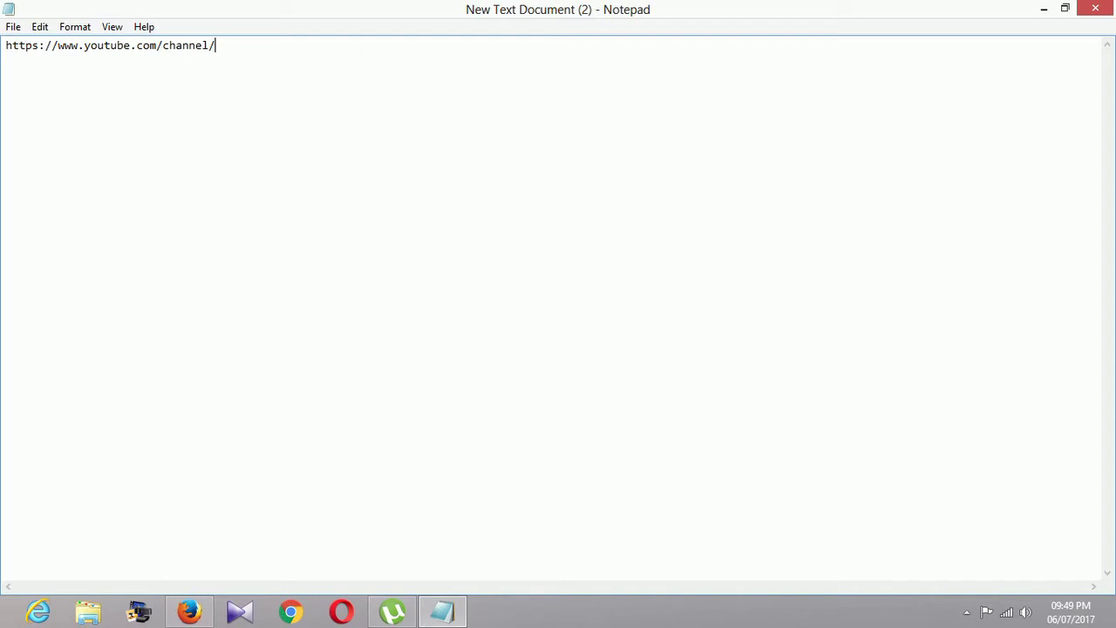
Switch to Firefox and copy the YouTube Channel ID from the channel's advanced account settings
left_click(190, 613)
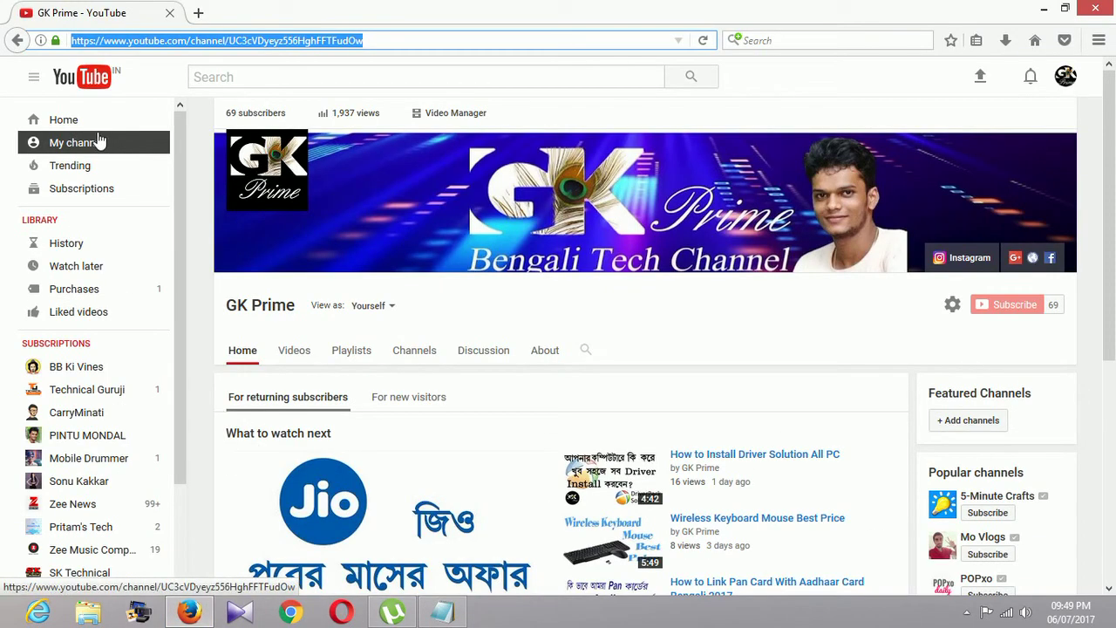
left_click(1073, 80)
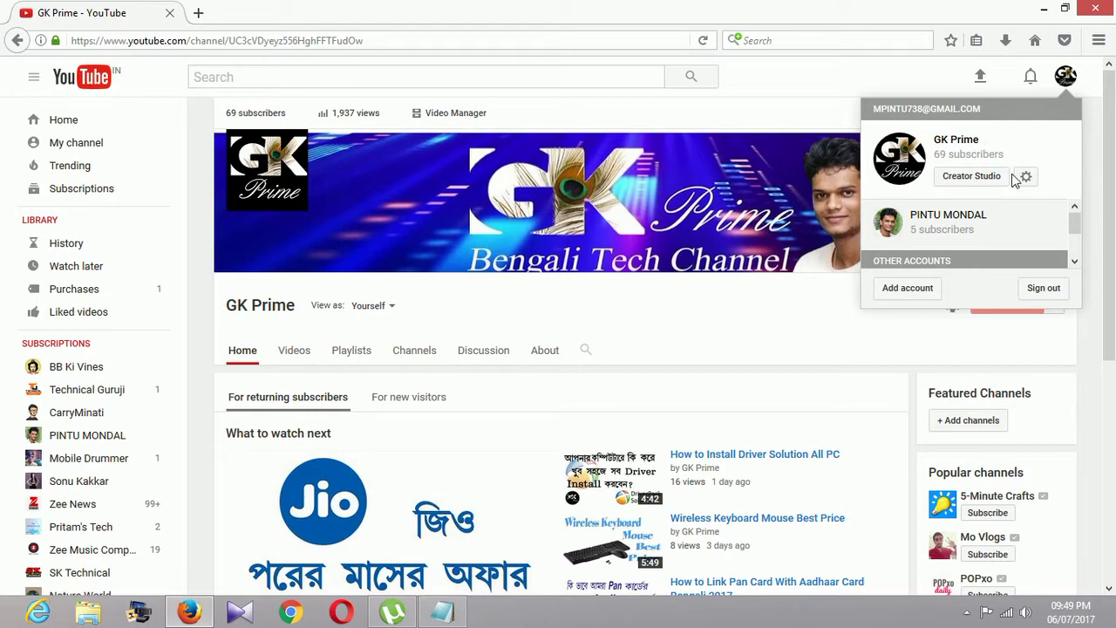
left_click(1027, 178)
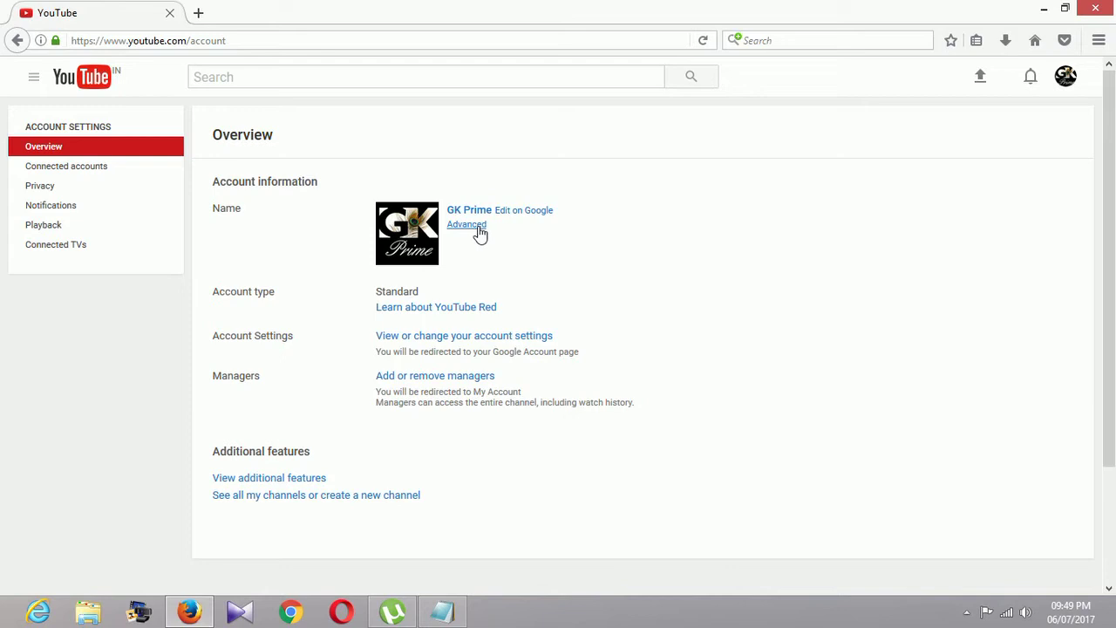
left_click(476, 228)
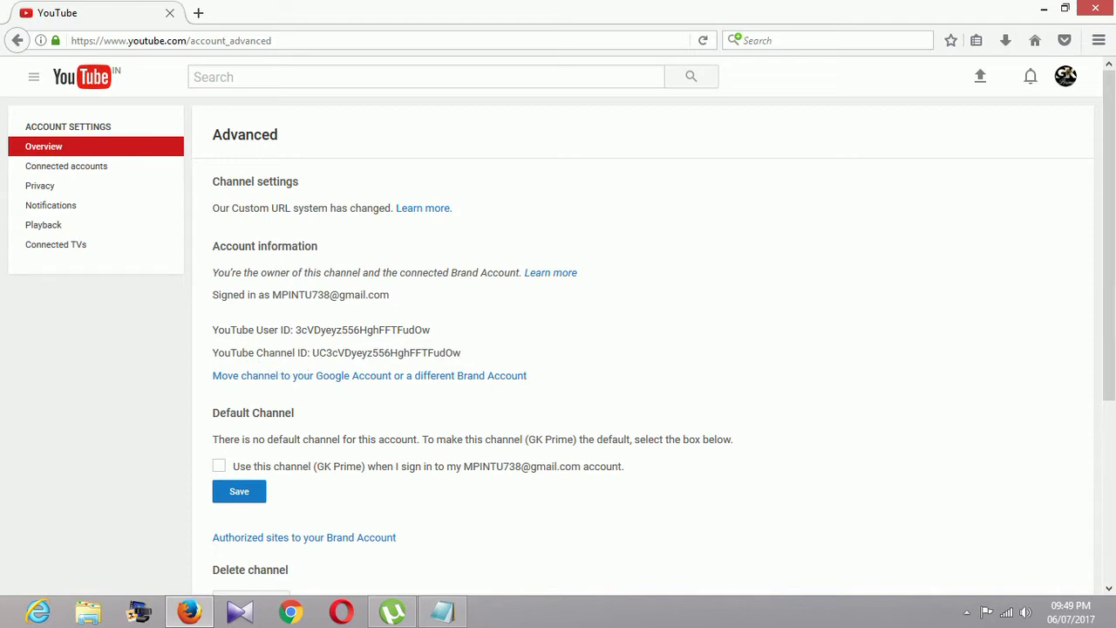
left_click_drag(310, 353, 452, 368)
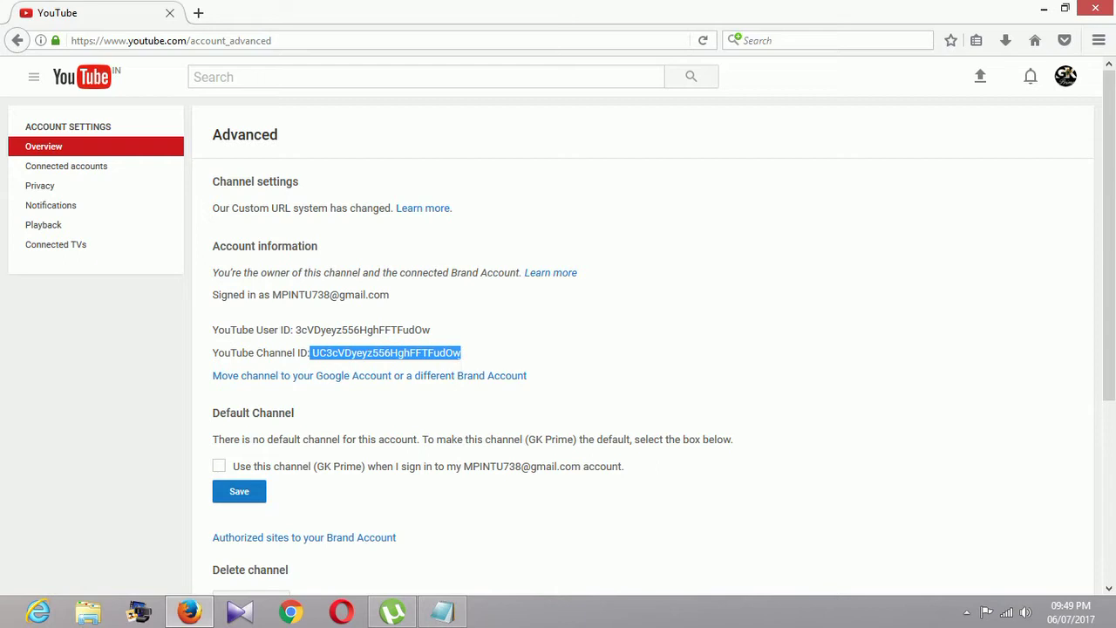
right_click(454, 357)
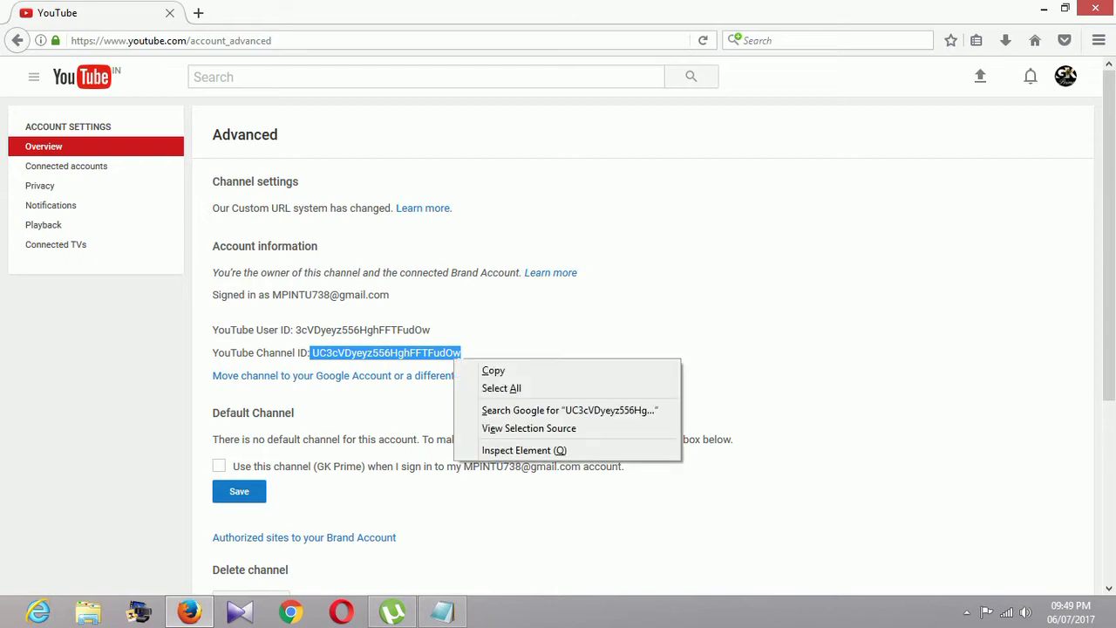
left_click(486, 372)
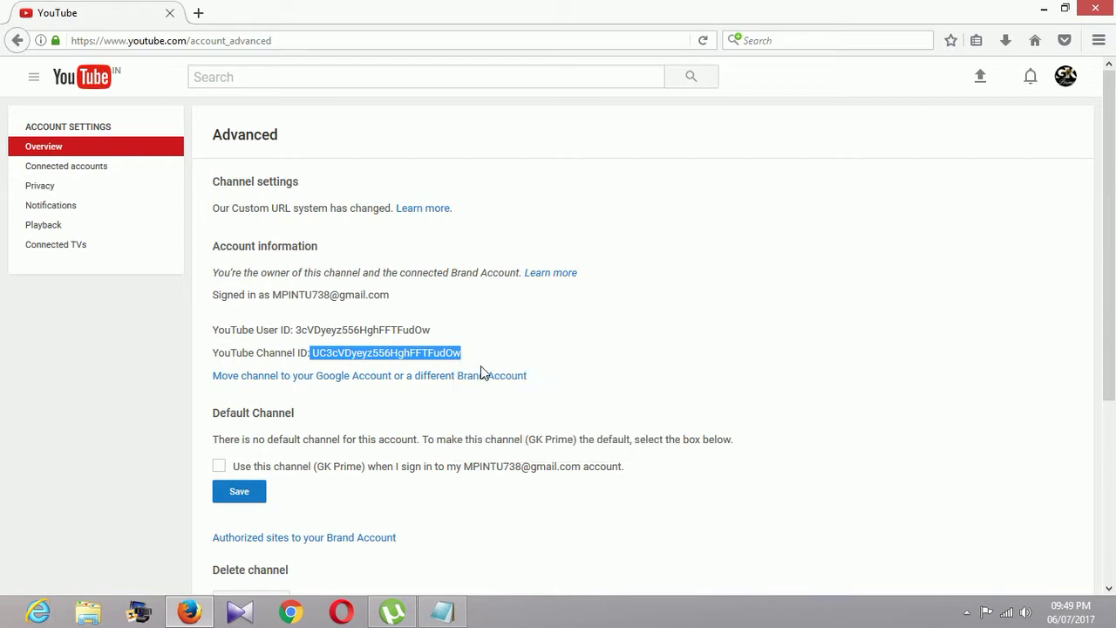
left_click(439, 614)
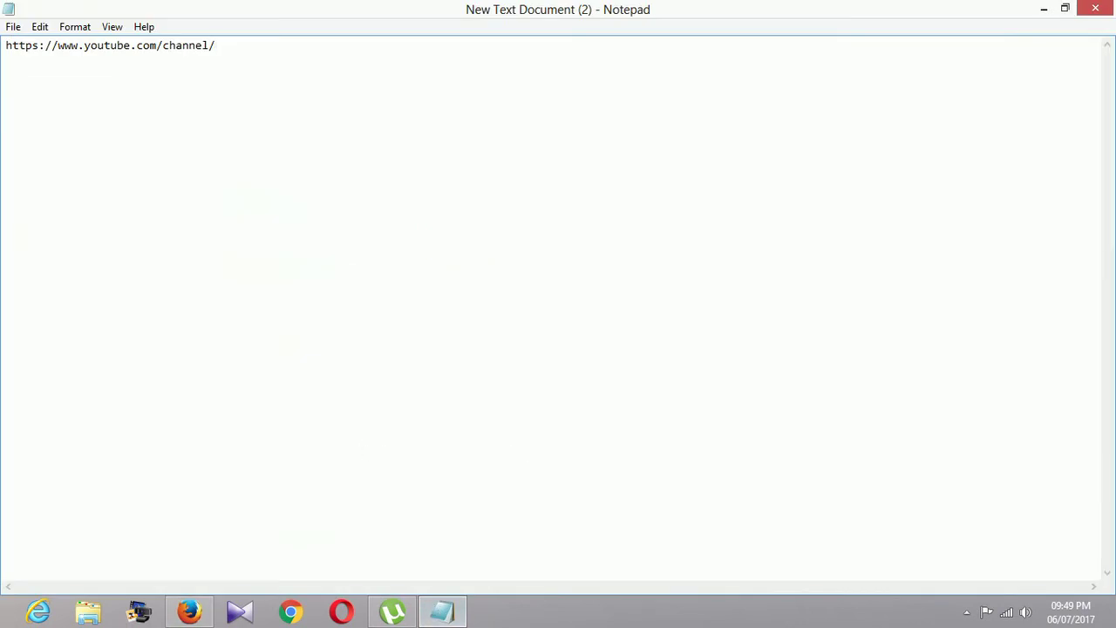
right_click(225, 54)
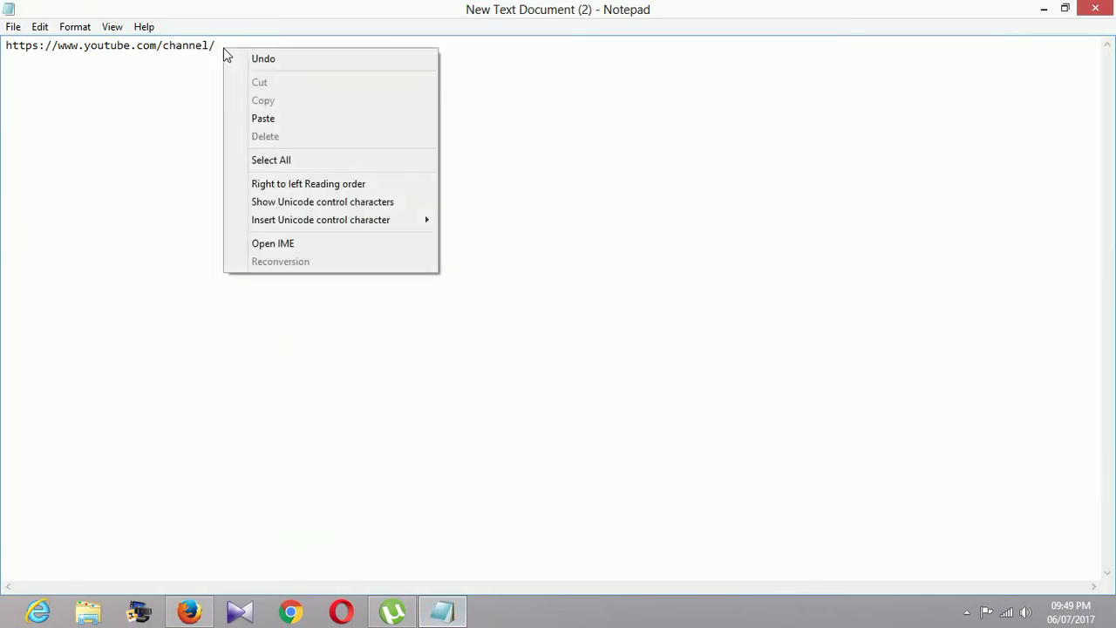
left_click(274, 119)
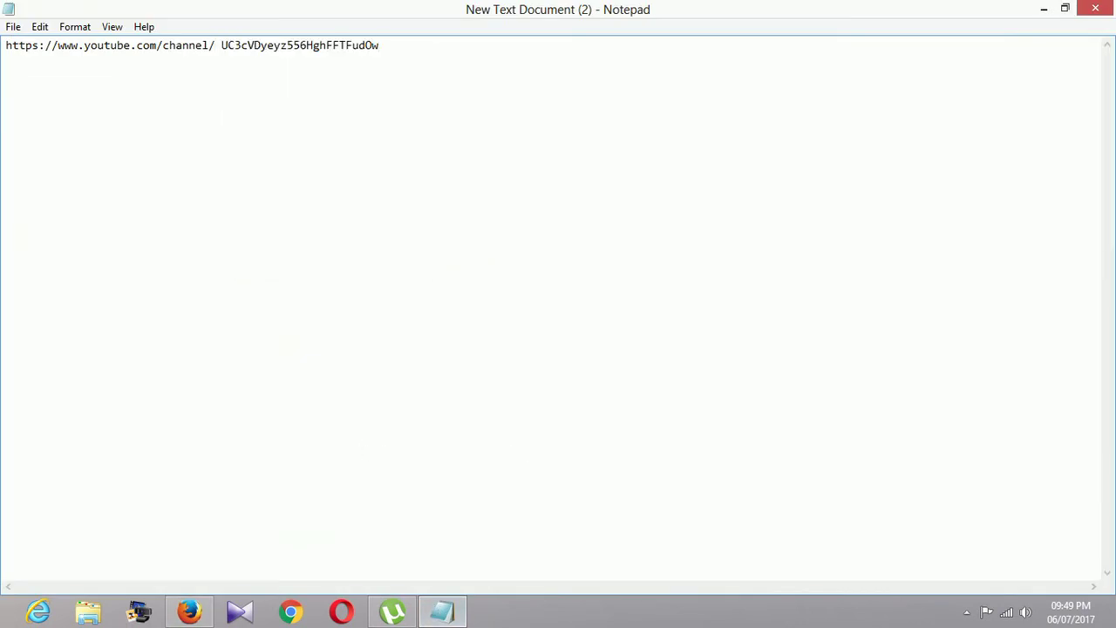
key("BackSpace")
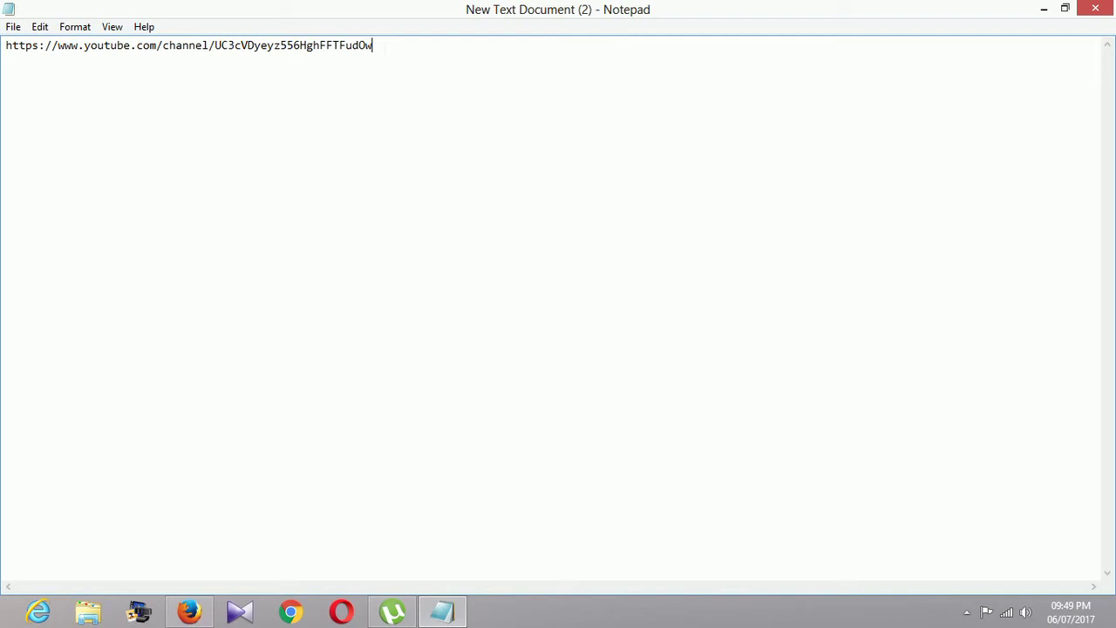
Append "?sub_confirmation=1" to the channel address and copy the complete address
type("?sub_confirmation")
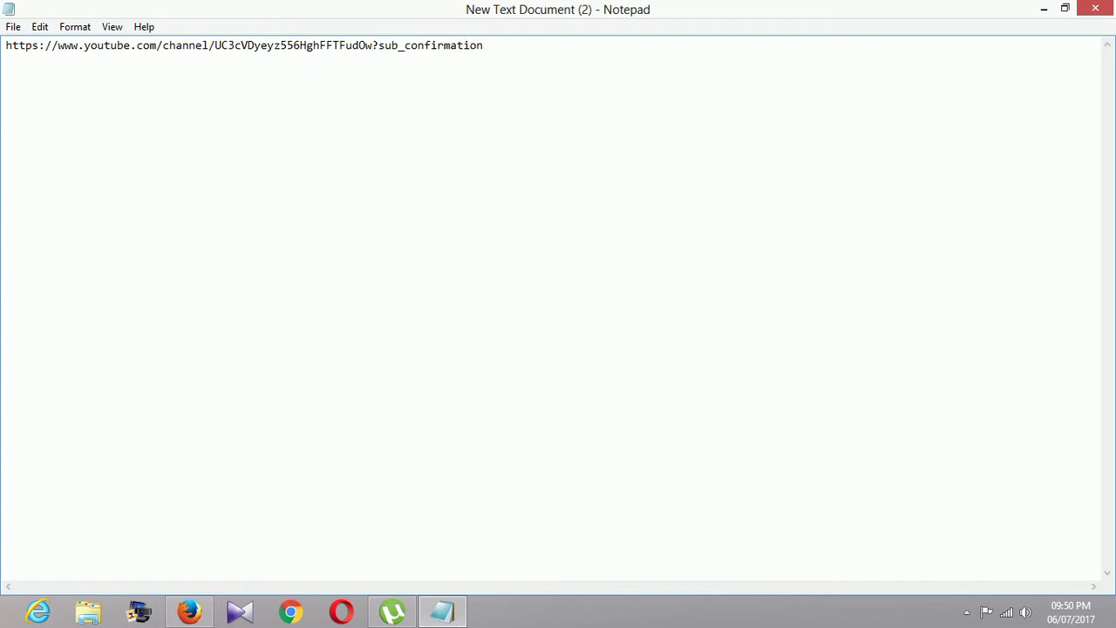
type("=1")
mouse_move(206, 619)
left_click_drag(498, 45, 6, 45)
right_click(5, 44)
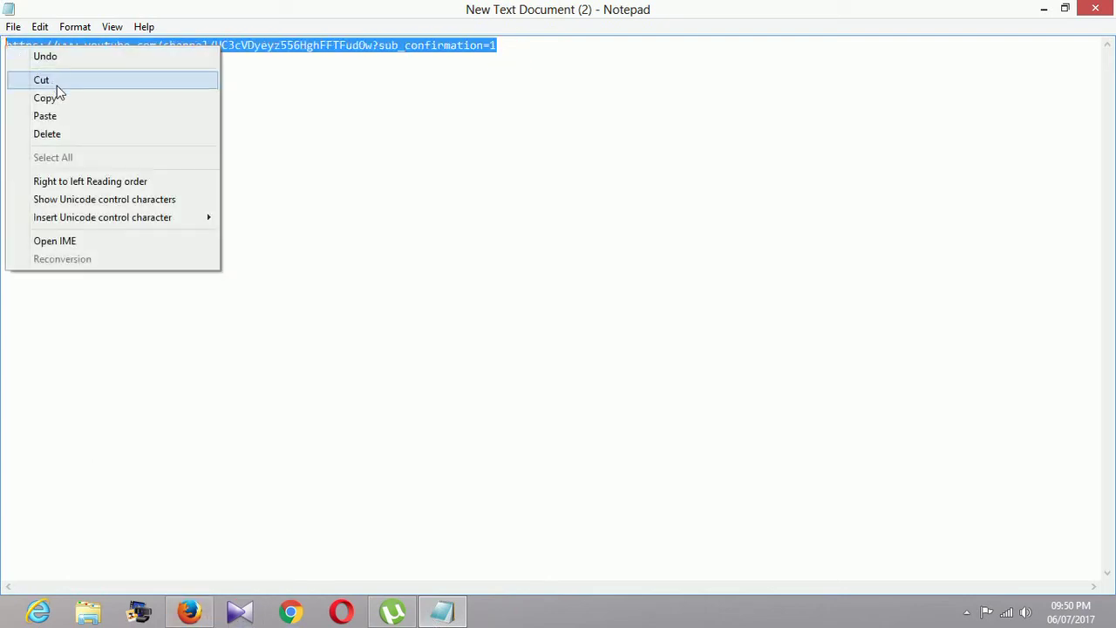
left_click(66, 98)
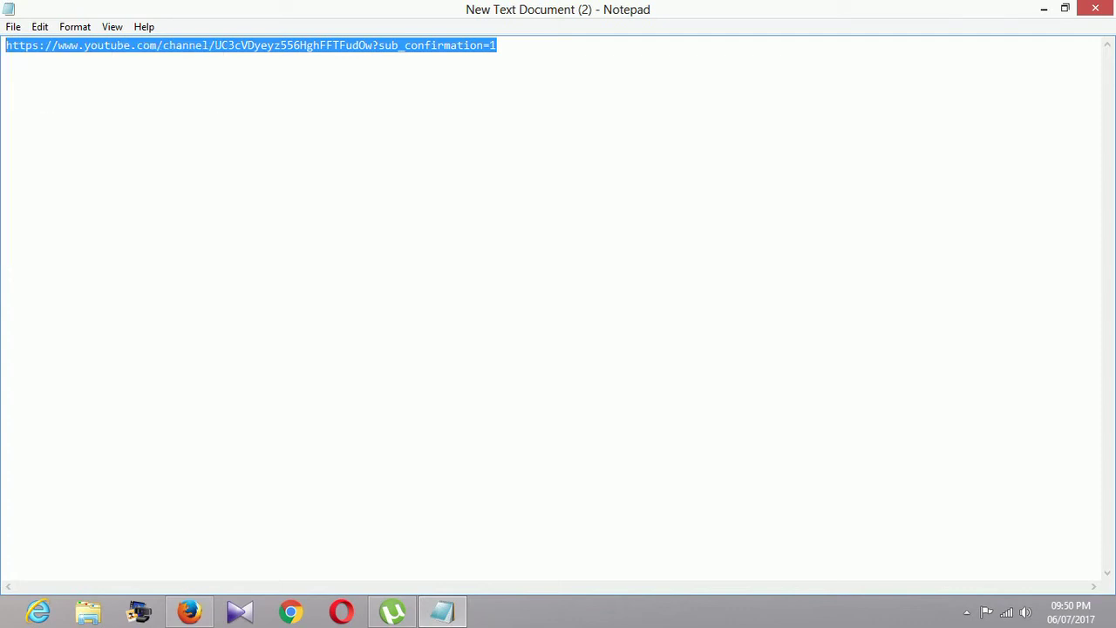
Switch to Firefox, add a custom link with the copied subscription address as its URL for the channel, and select its title field
left_click(190, 611)
left_click(14, 41)
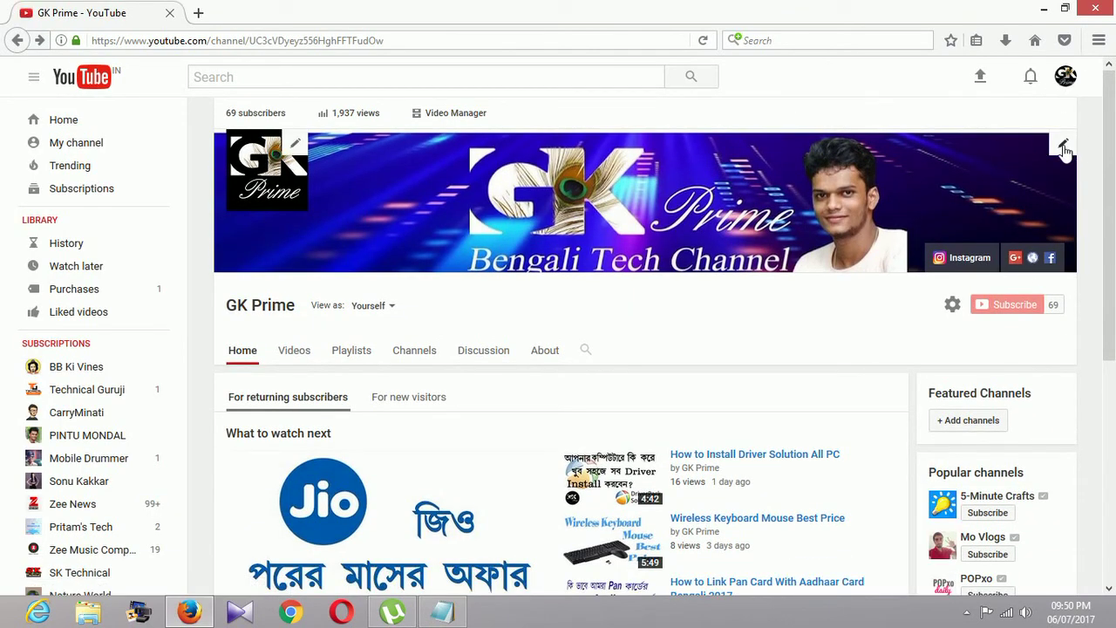
left_click(1066, 146)
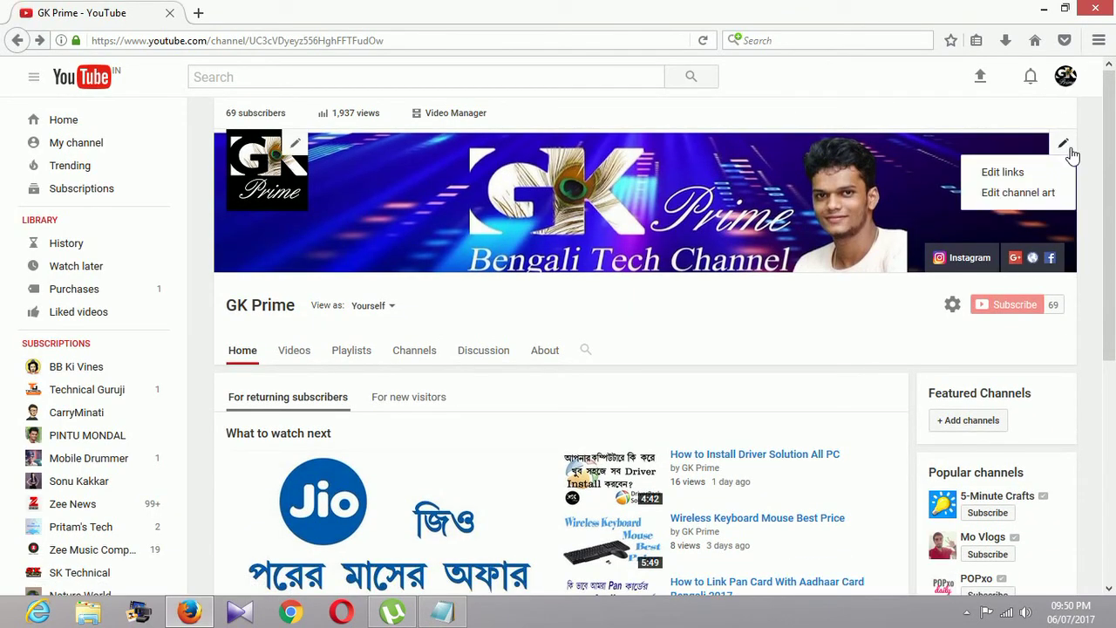
left_click(1029, 171)
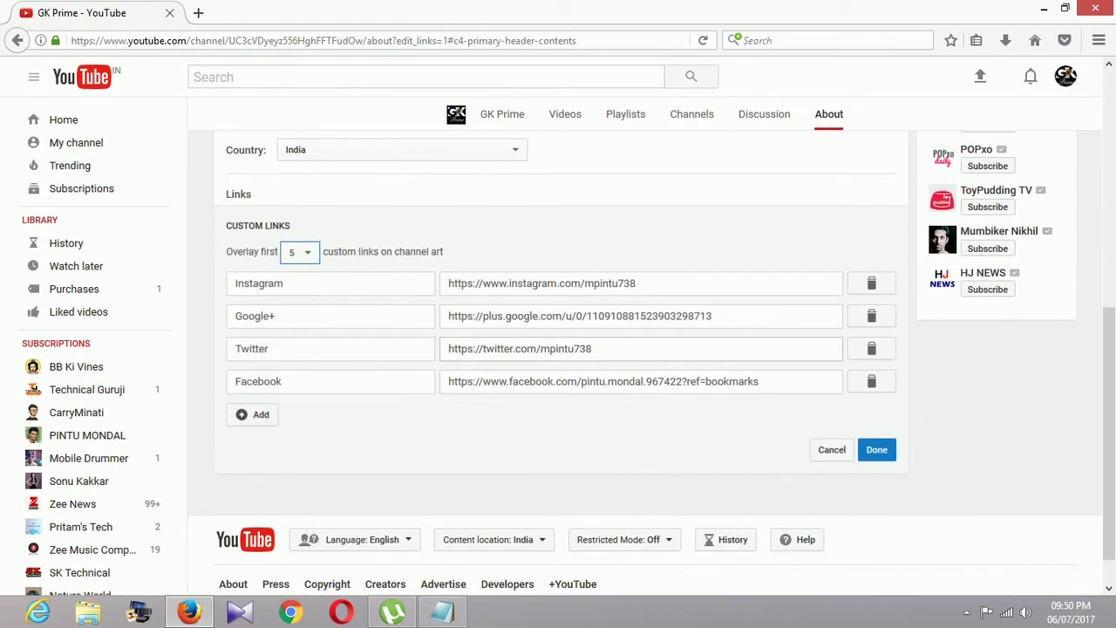
left_click(256, 415)
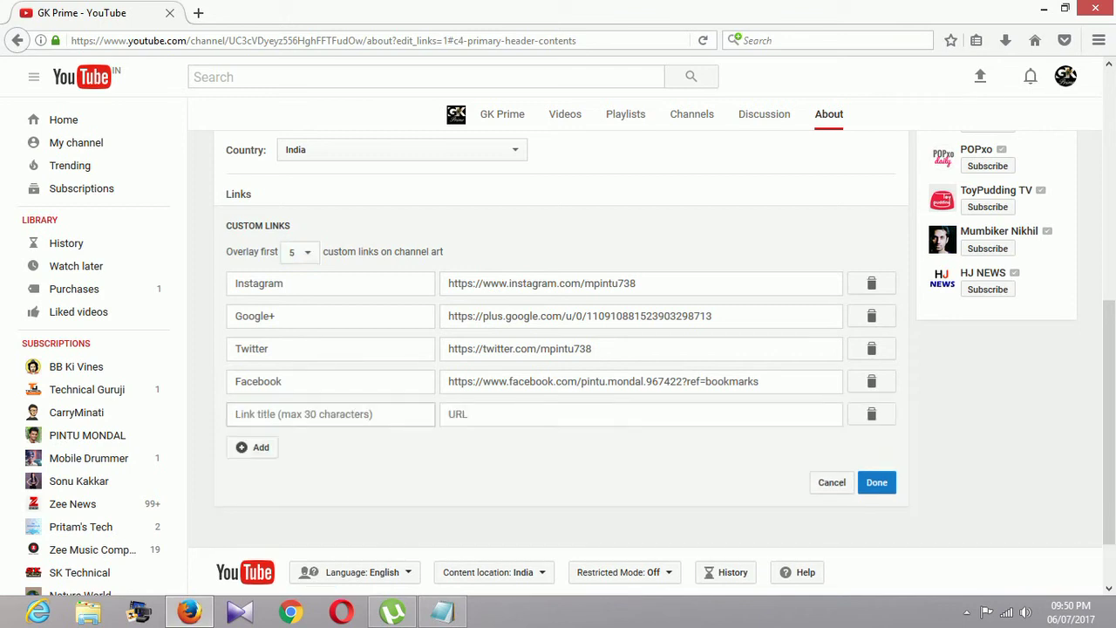
right_click(472, 418)
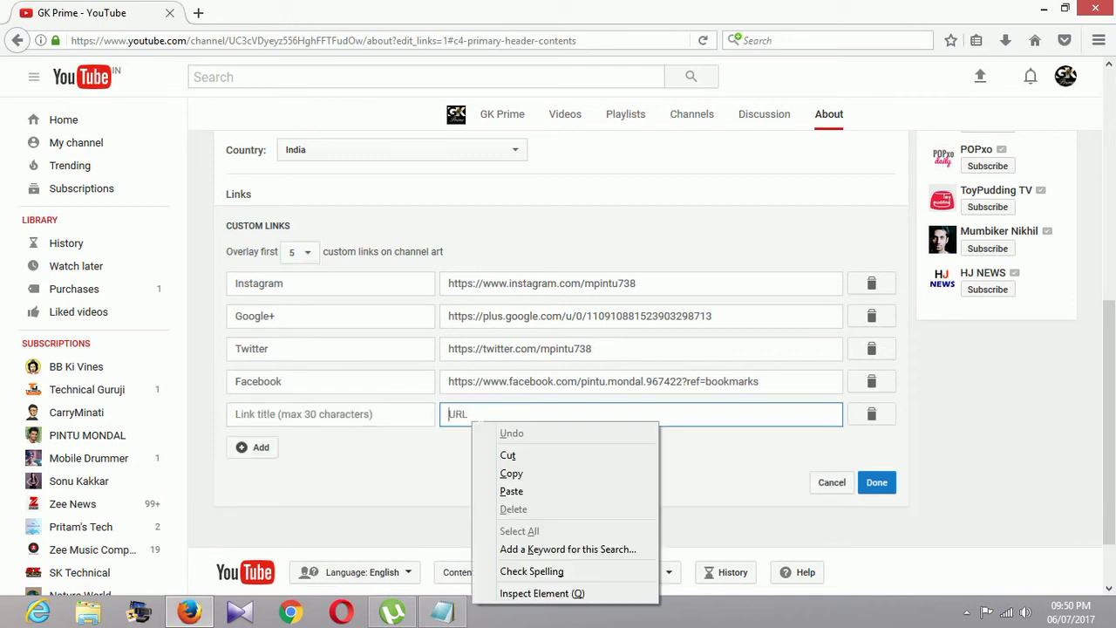
left_click(520, 492)
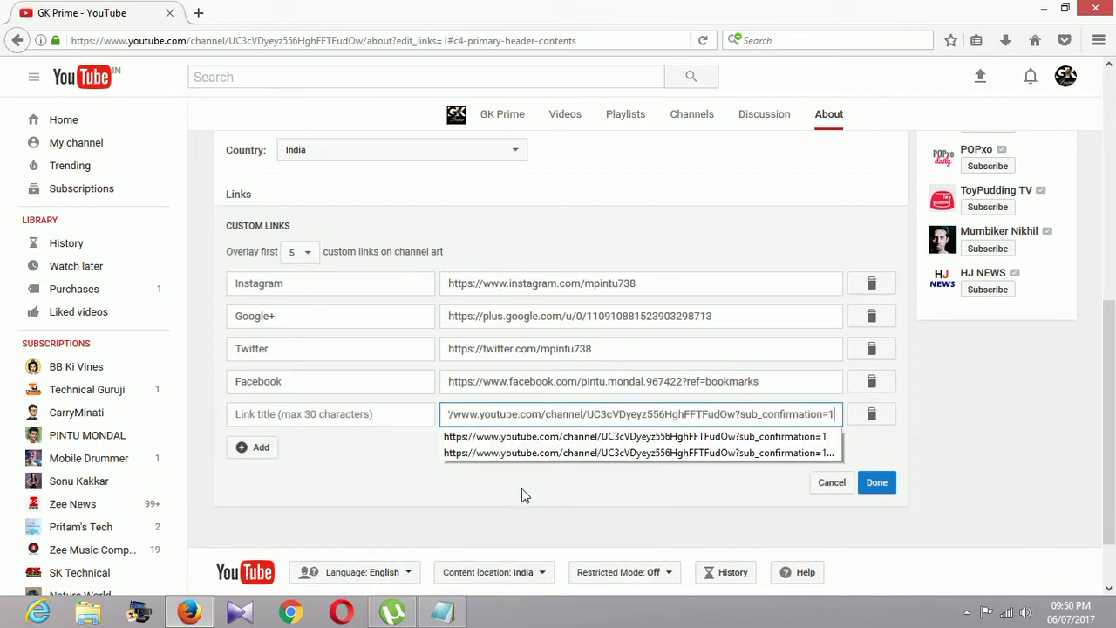
left_click(333, 419)
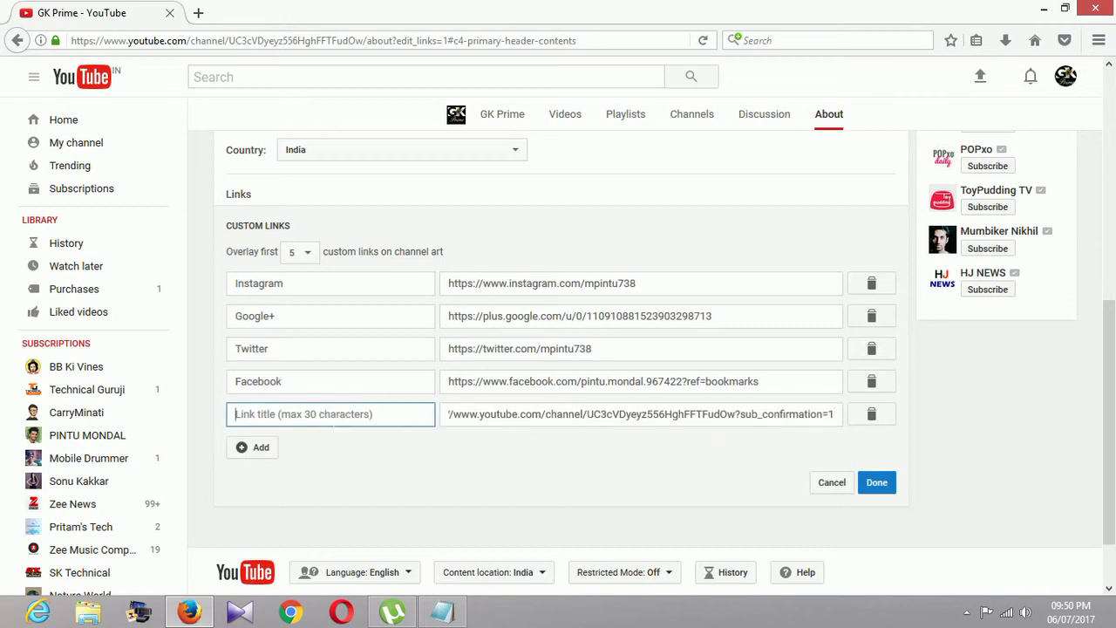
type("youtub")
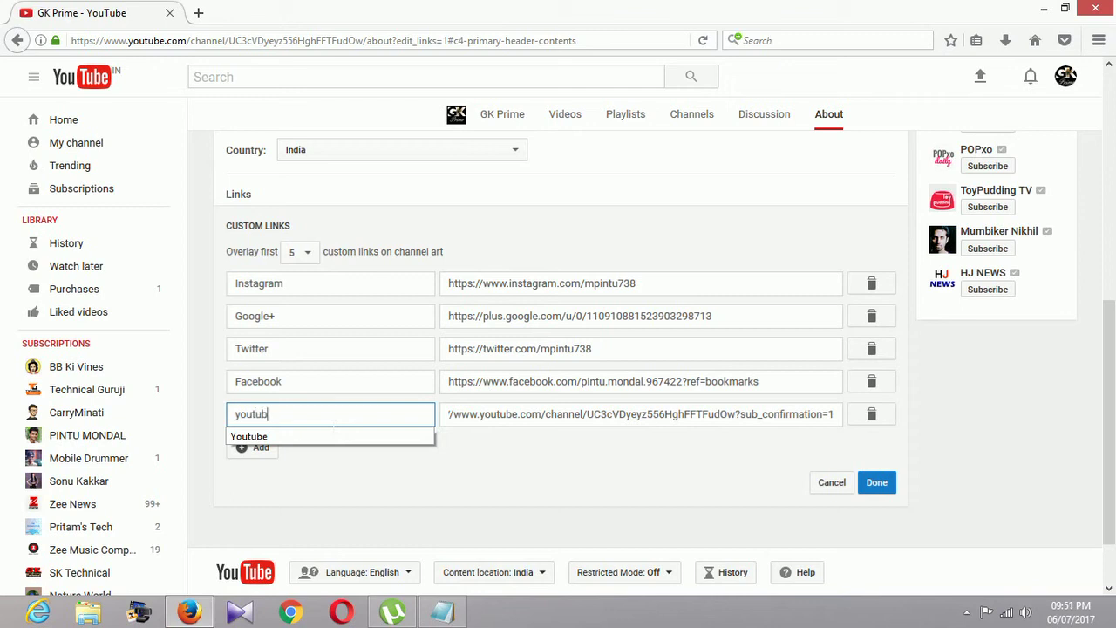
type("e s")
key("BackSpace")
key("BackSpace")
key("BackSpace")
key("BackSpace")
key("BackSpace")
key("BackSpace")
key("BackSpace")
key("BackSpace")
key("BackSpace")
Title the new subscription link "Subscribe Now" and save the channel's custom links
type("su")
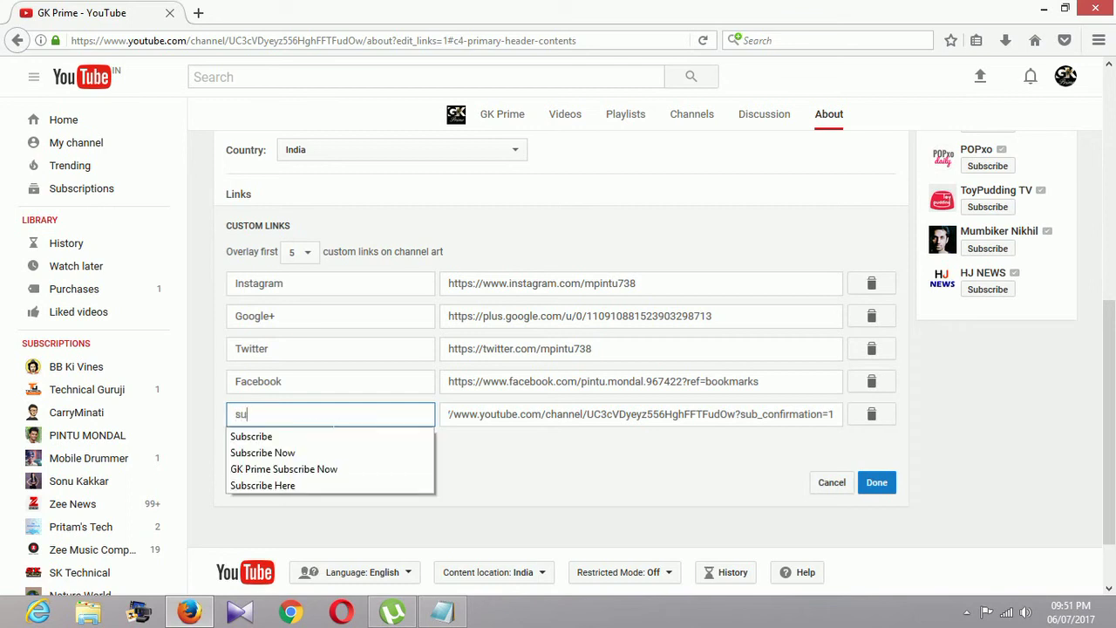
type("b")
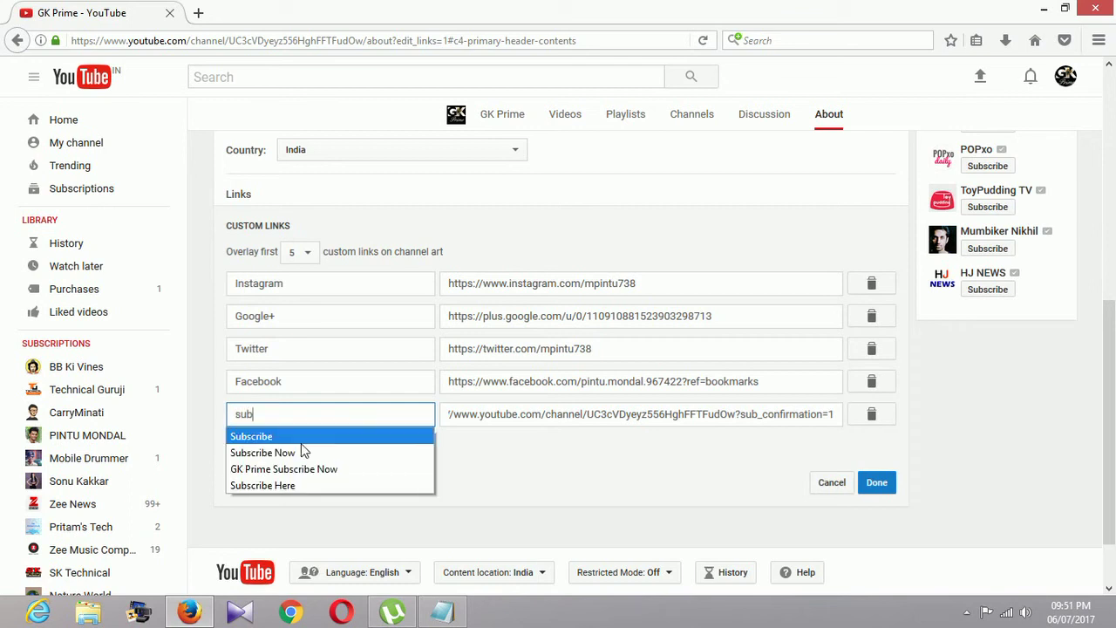
left_click(279, 453)
left_click(887, 490)
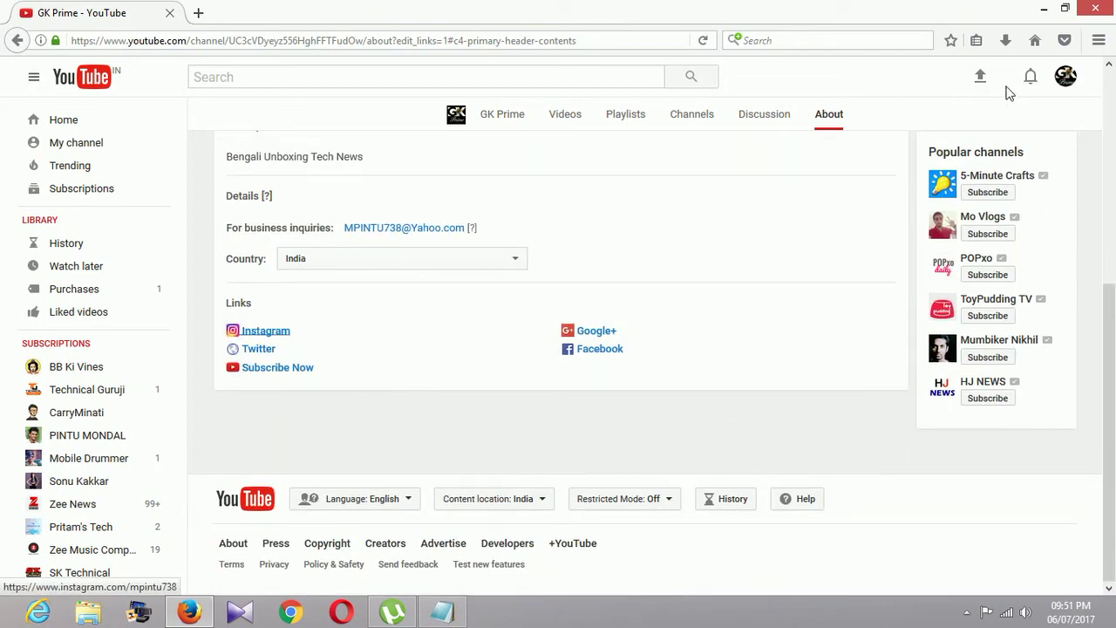
Return to the channel's main page through YouTube Home and open the Subscribe Now link on the banner art
scroll(1010, 93, "up", 2)
left_click(81, 120)
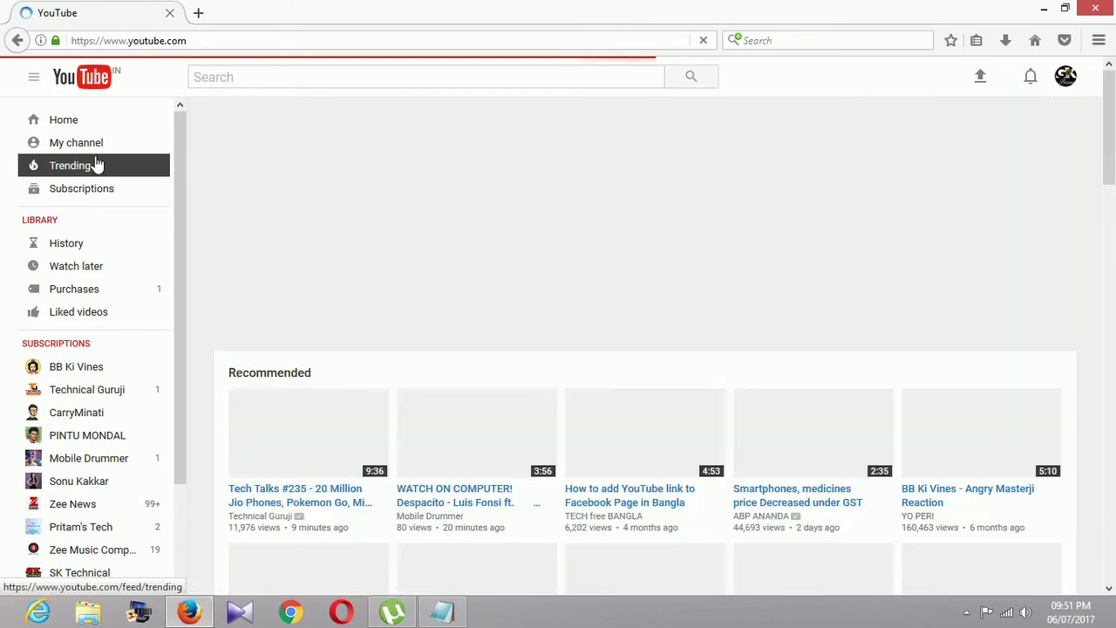
left_click(102, 145)
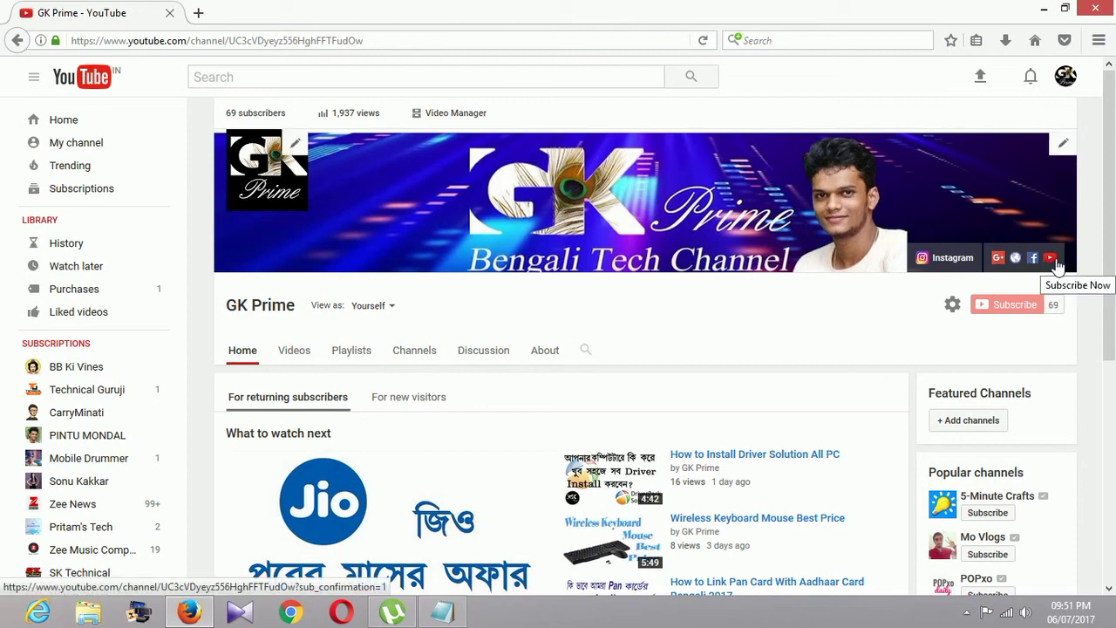
left_click(1052, 259)
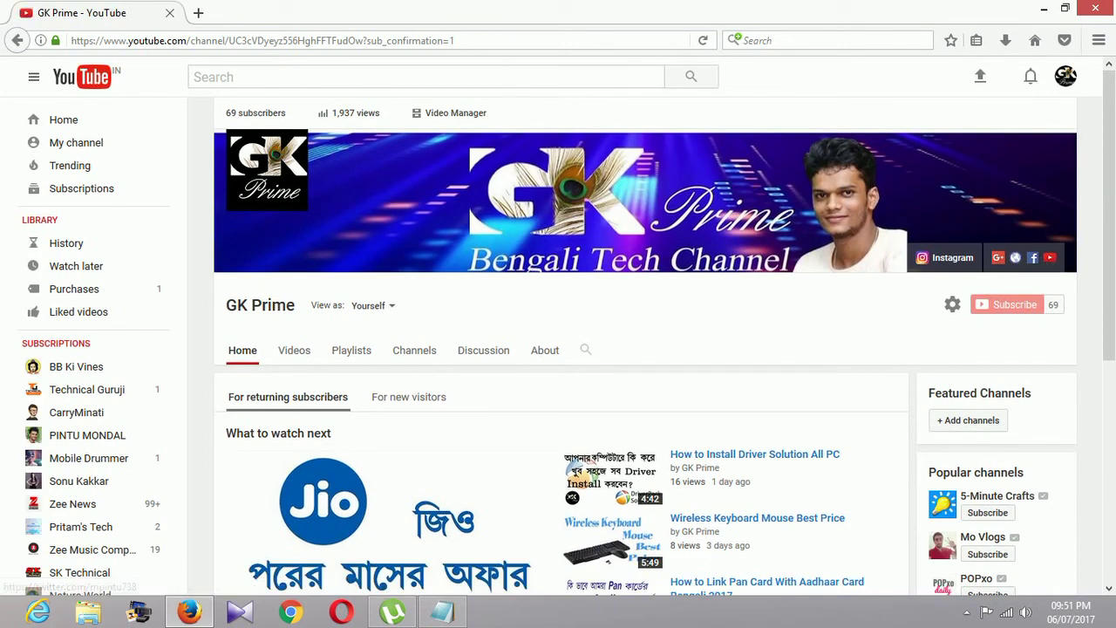
Copy the full address of the opened channel page, including "?sub_confirmation=1"
left_click_drag(454, 40, 71, 40)
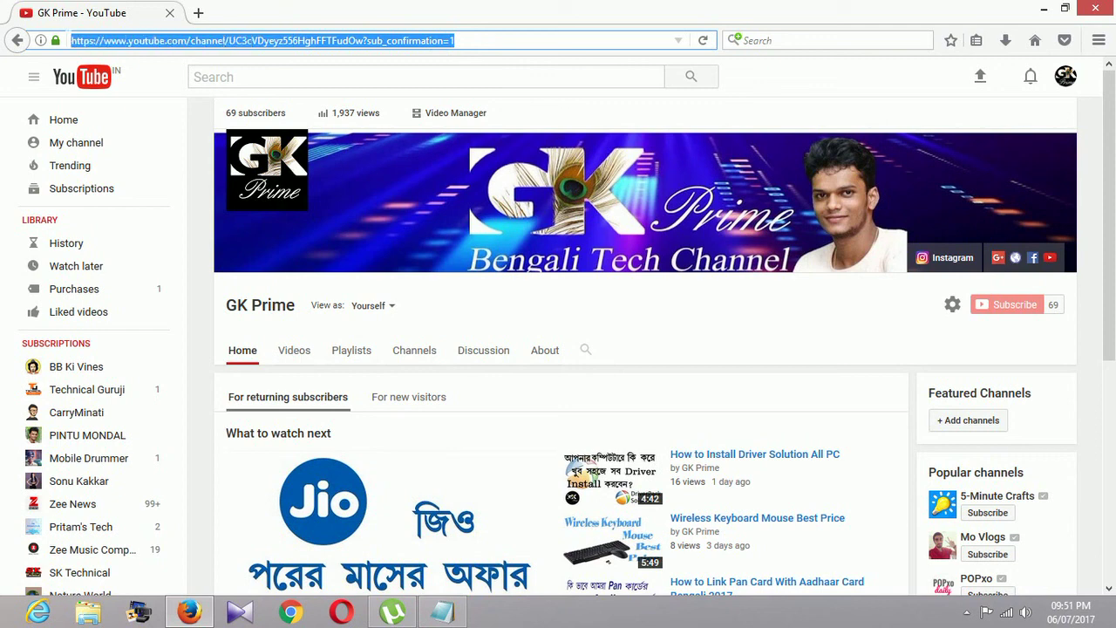
right_click(94, 43)
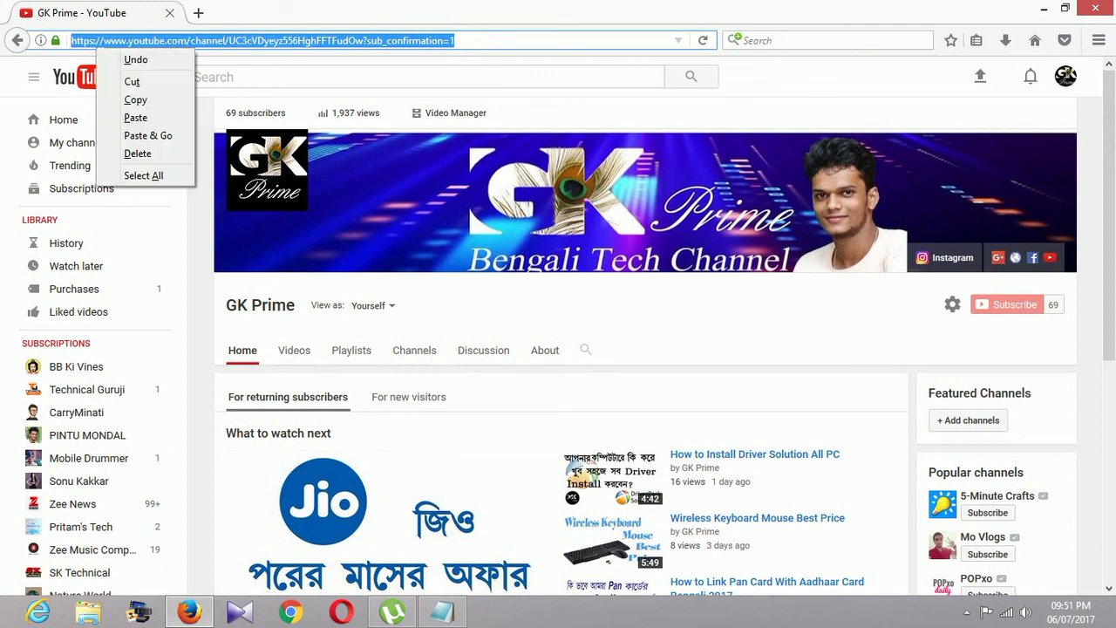
left_click(149, 98)
Switch to Opera and load the copied subscription address in a new tab
left_click(205, 14)
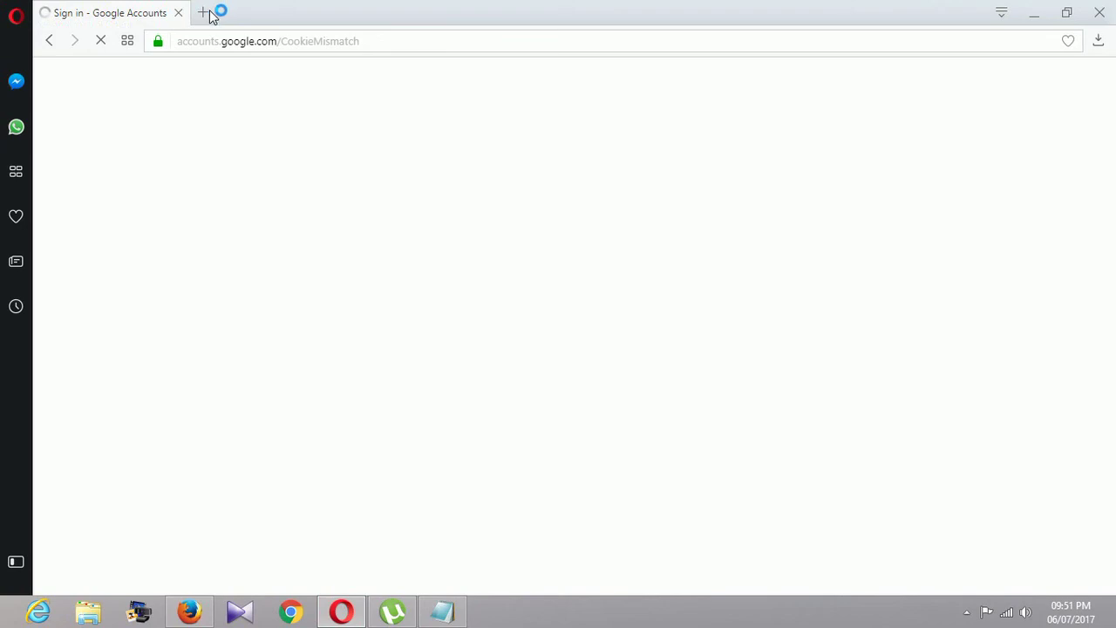
left_click(211, 13)
right_click(274, 41)
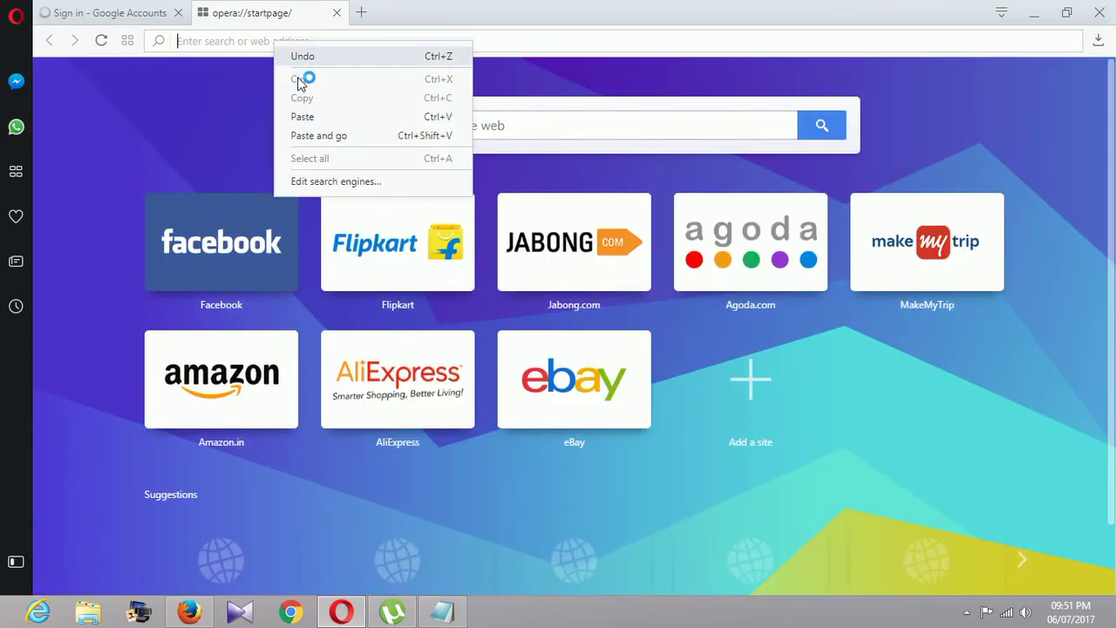
left_click(312, 116)
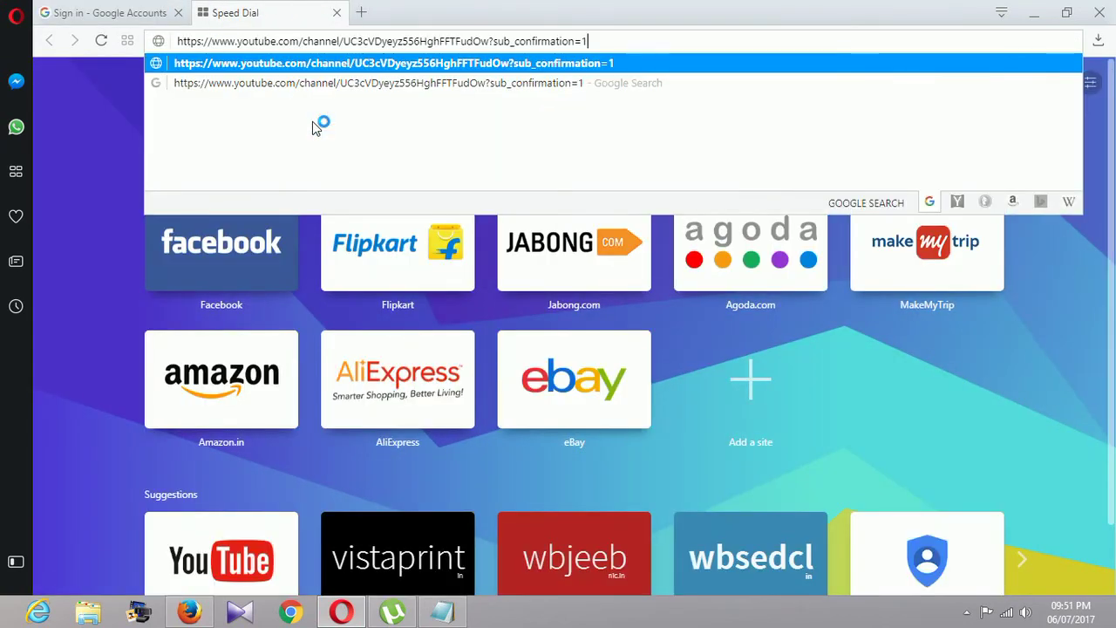
key("Return")
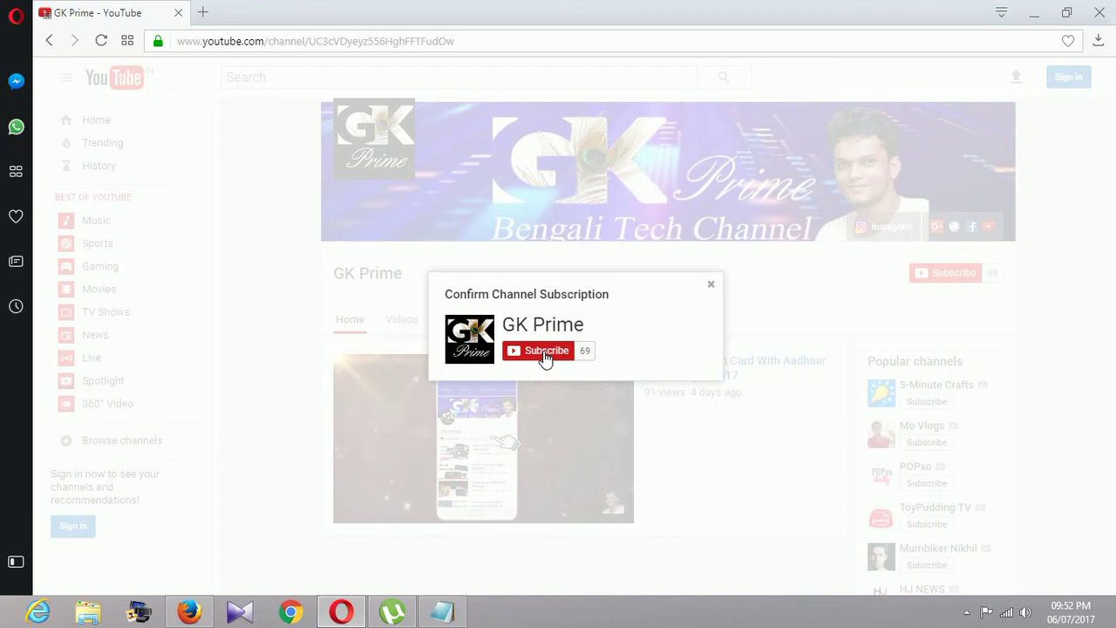
Go back to the previous page and dismiss the Confirm Channel Subscription dialog
left_click(48, 41)
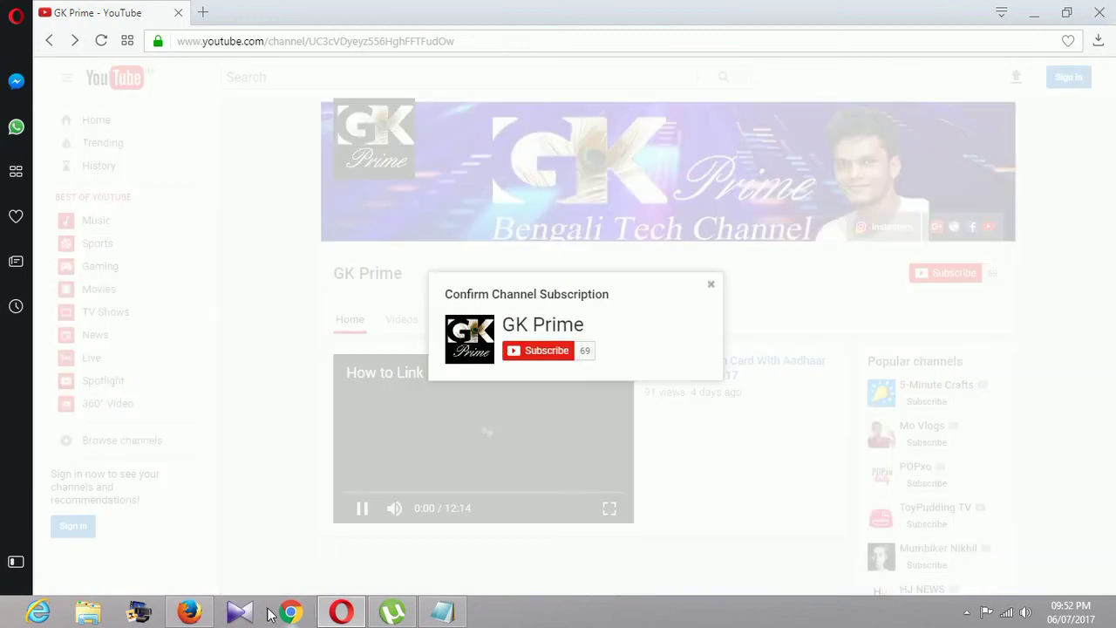
left_click(714, 286)
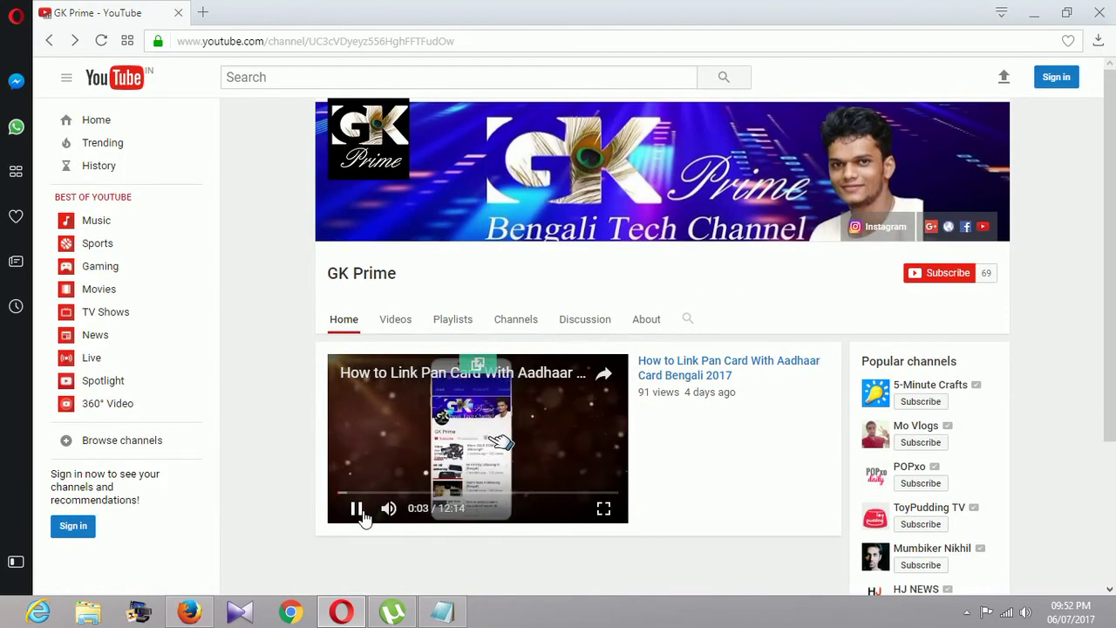